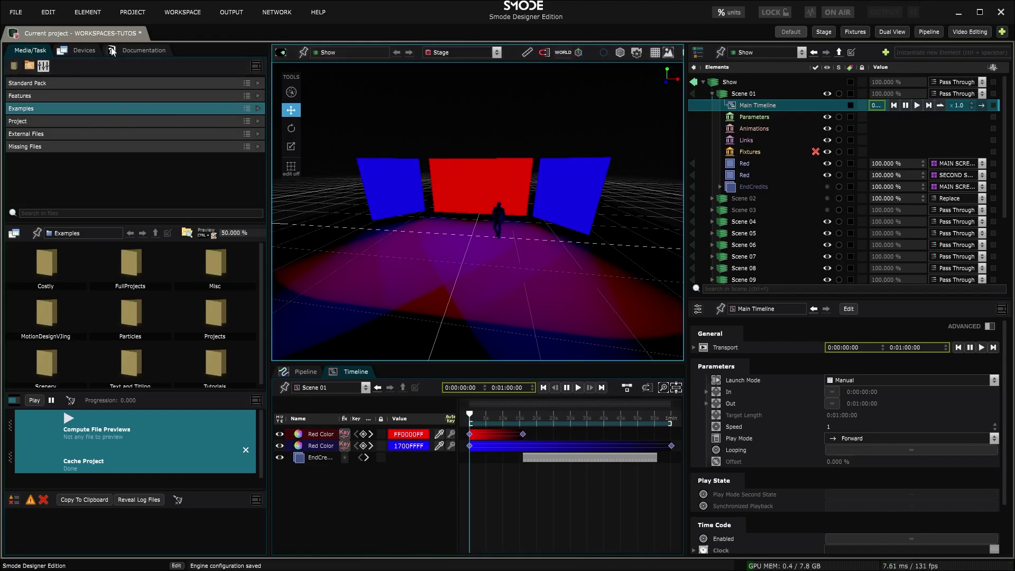
# Bring up the Documentation editor and change it to the Element Tree
pyautogui.click(132, 53)
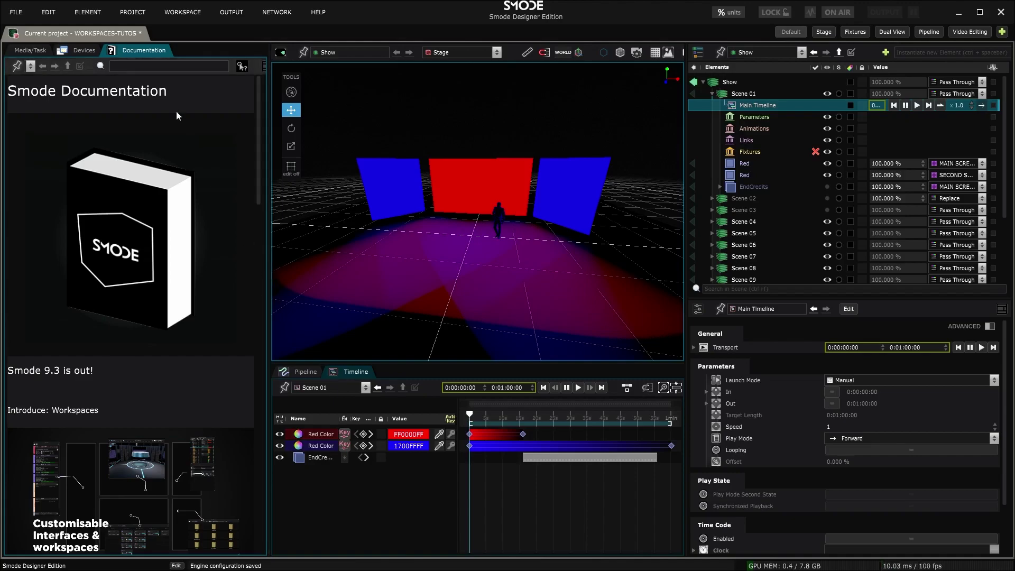
pyautogui.click(115, 53)
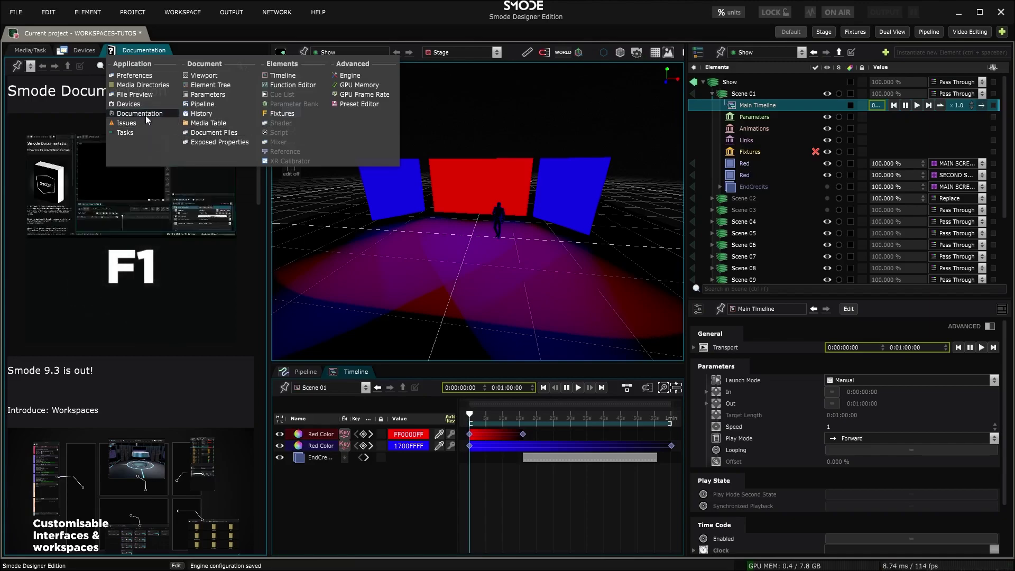
pyautogui.click(208, 84)
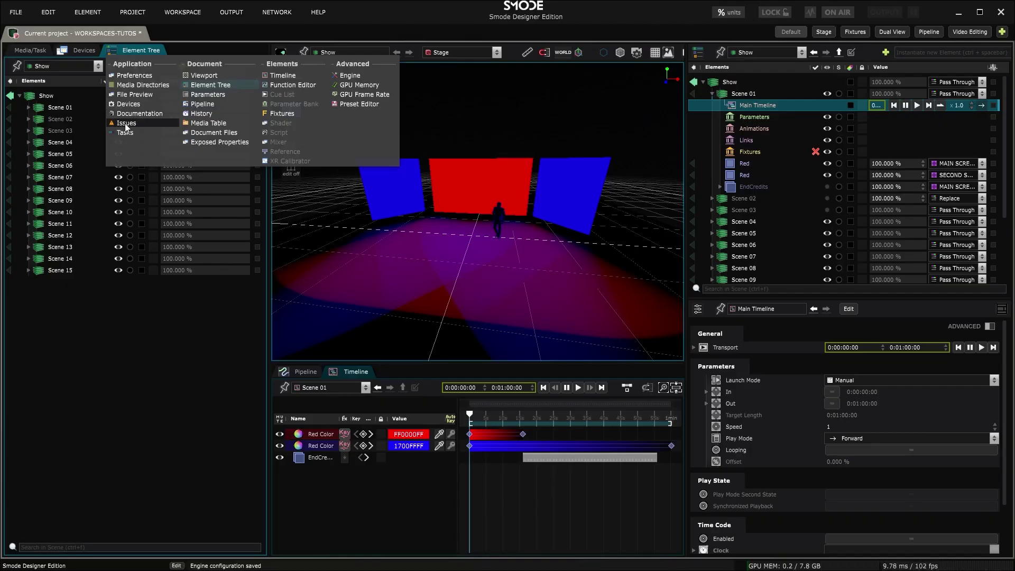
# Change the Element Tree editor to Issues and locate the element behind the linear color space warning
pyautogui.click(125, 124)
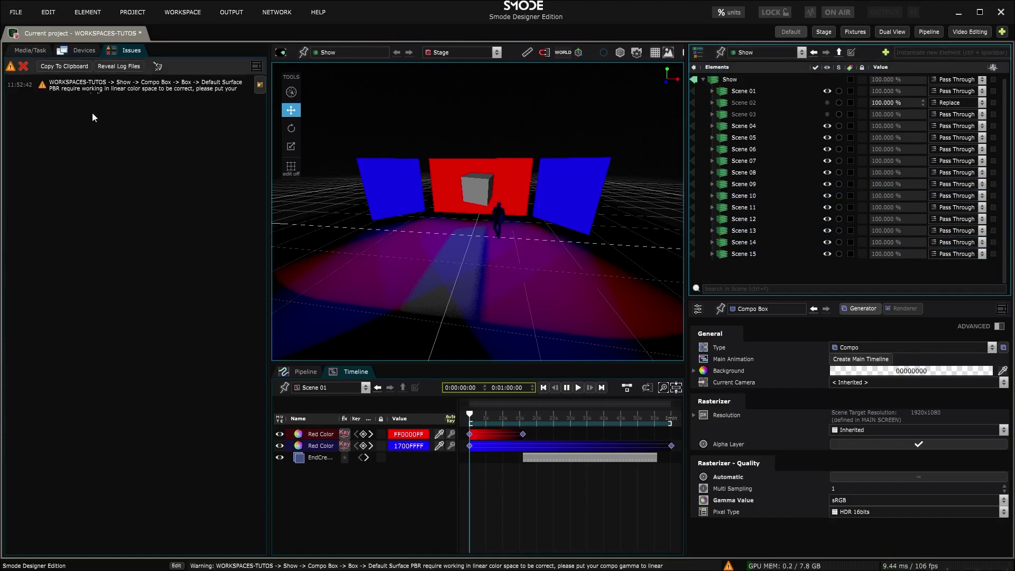
pyautogui.click(259, 85)
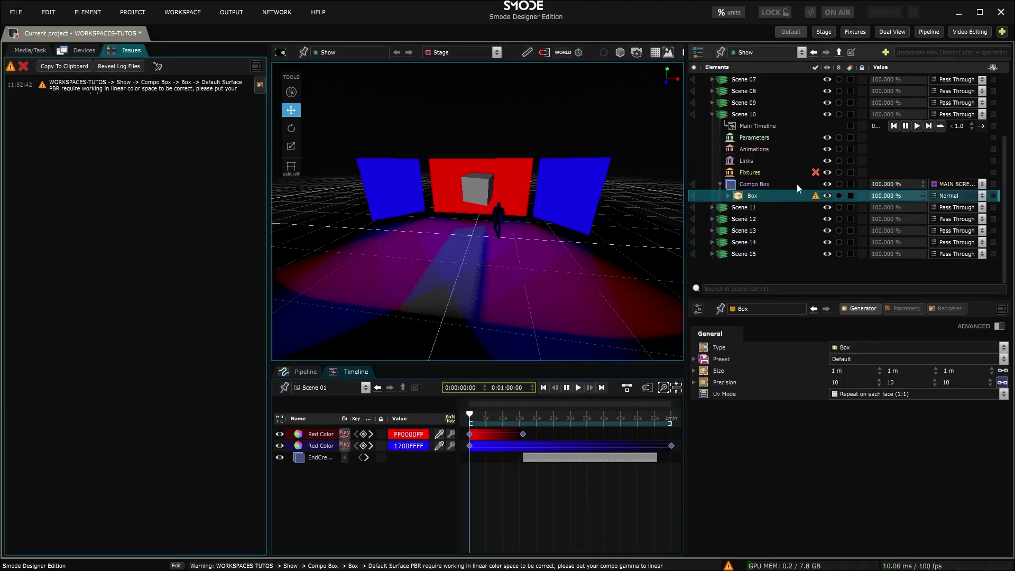
# Delete the Compo Box from Scene 10 and collapse the scene
pyautogui.click(728, 188)
pyautogui.press('Delete')
pyautogui.press('Return')
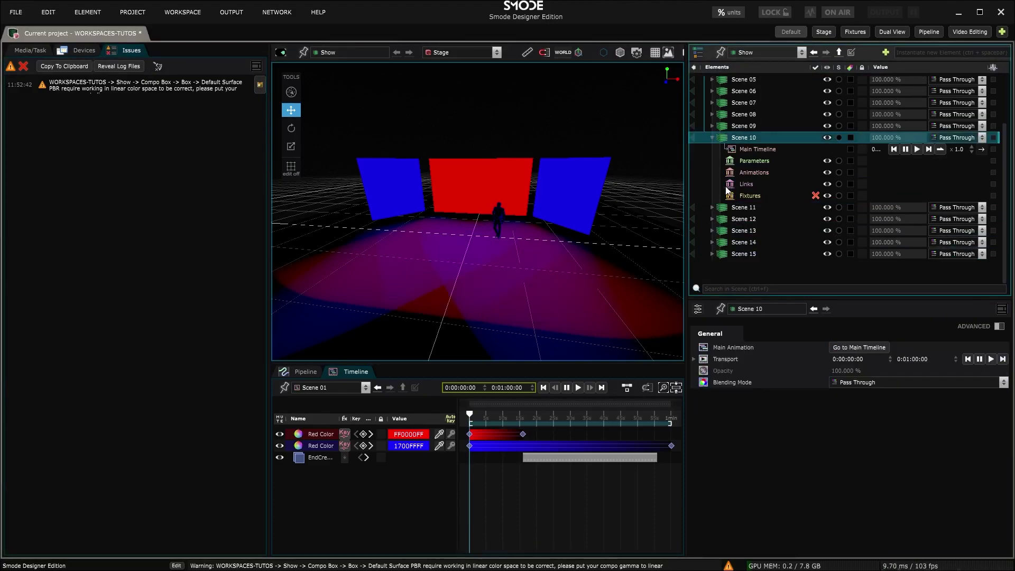
pyautogui.click(710, 142)
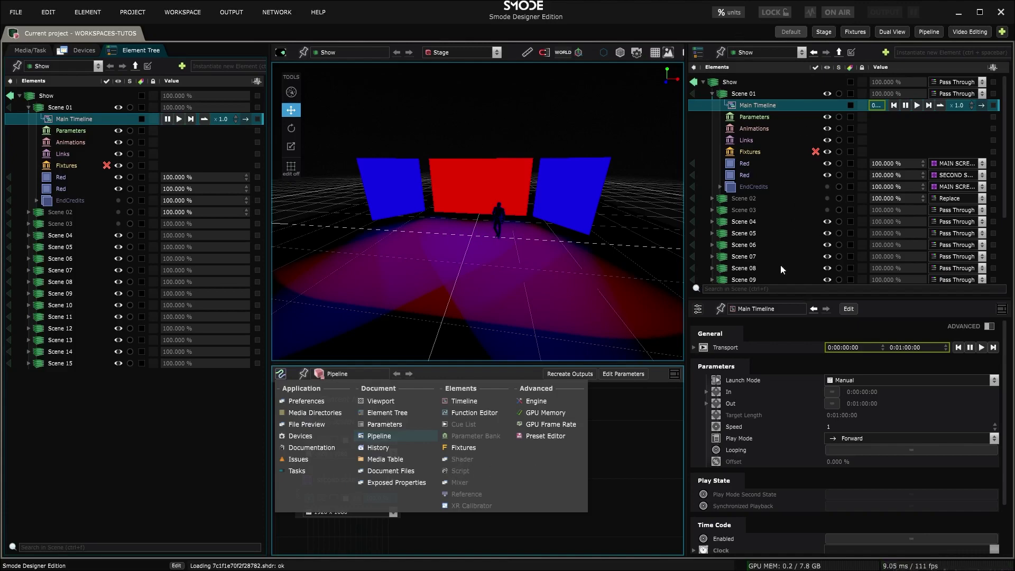
# Add a Script tool to Scene 01 and change the Pipeline editor to the Script editor
pyautogui.click(712, 94)
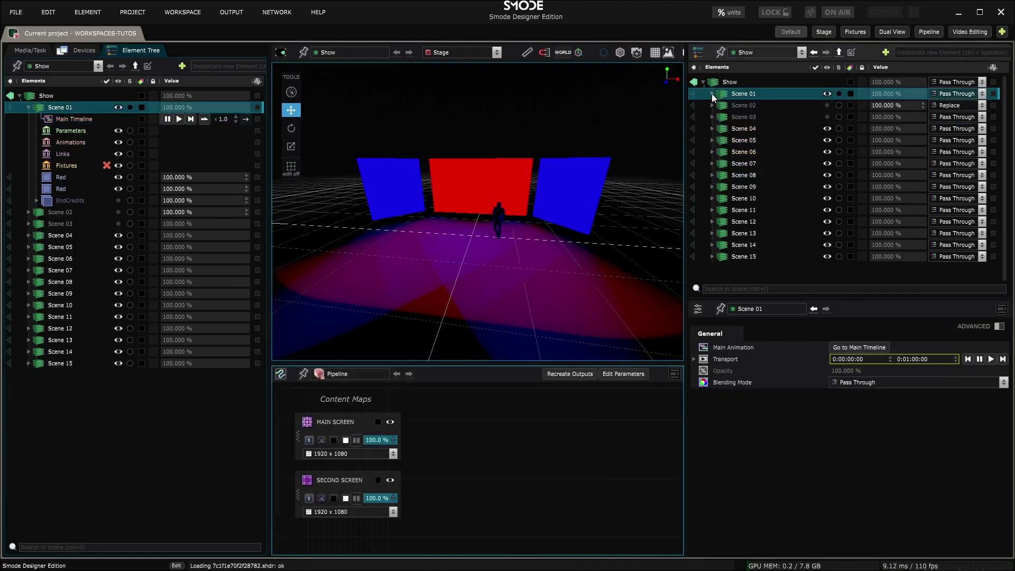
pyautogui.rightClick(712, 94)
pyautogui.moveTo(713, 138)
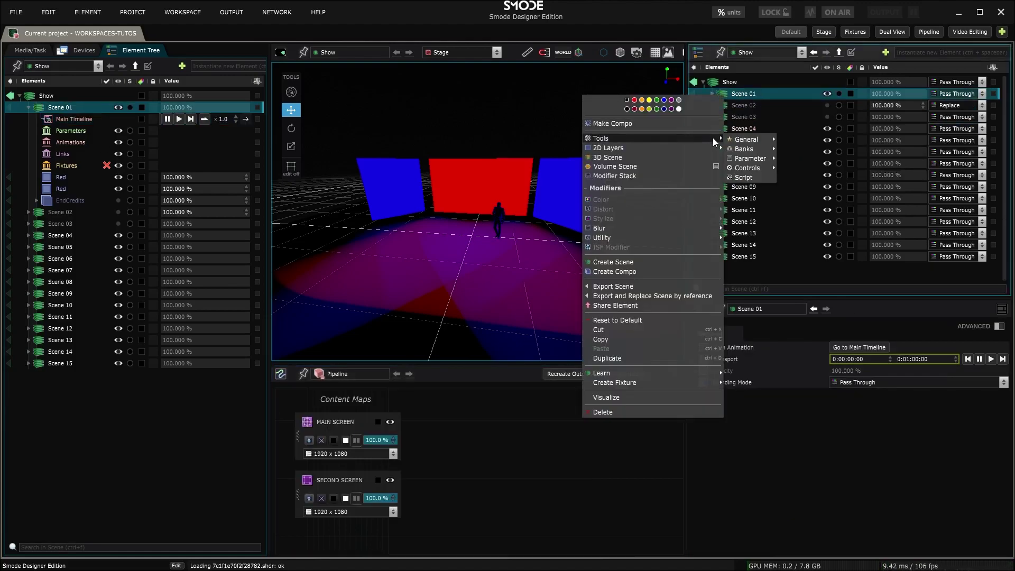
pyautogui.click(748, 175)
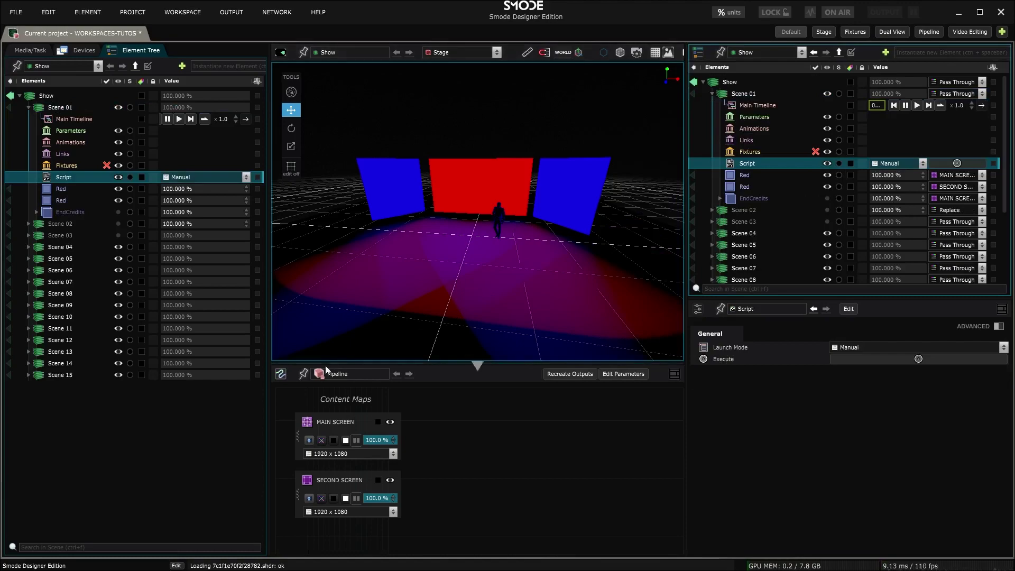
pyautogui.click(284, 377)
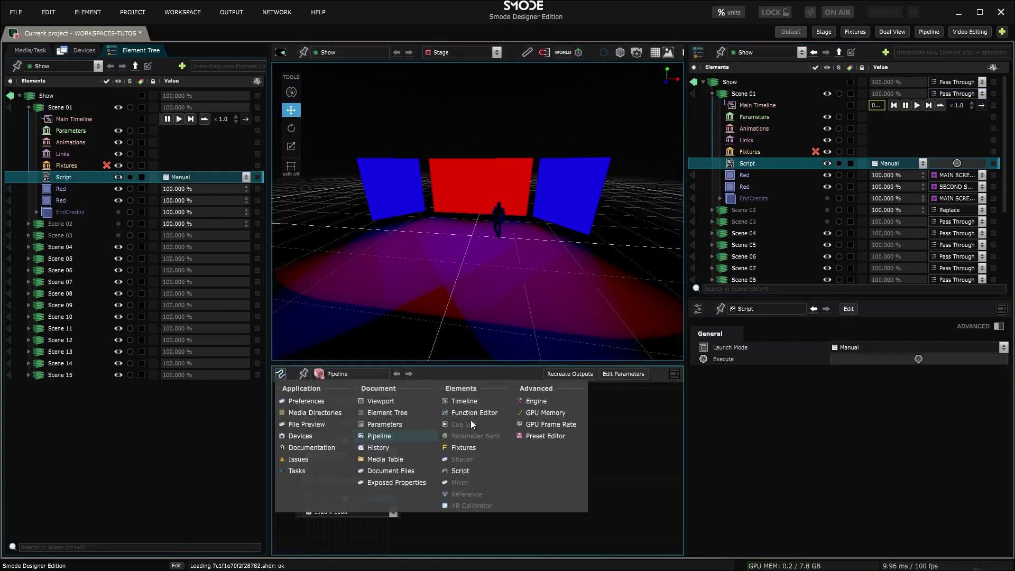
pyautogui.click(473, 470)
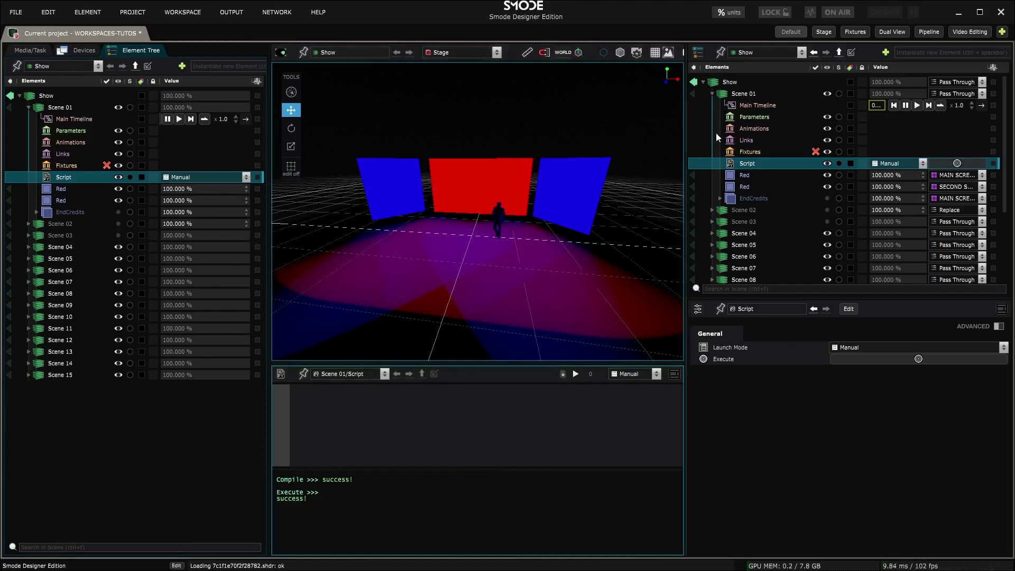
# Add a Function Curve 2D layer to Show and open it for editing in the Function Editor
pyautogui.click(745, 105)
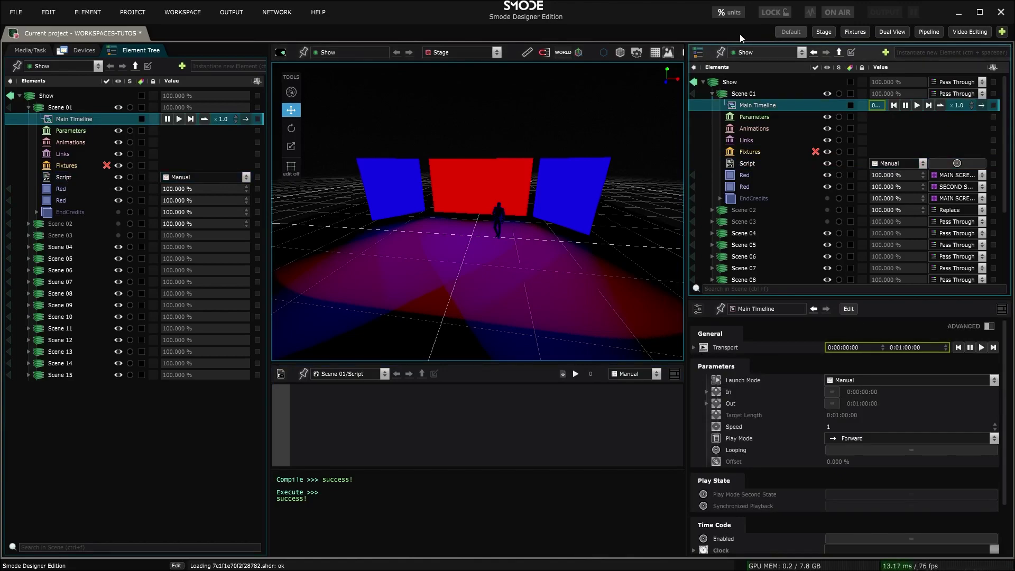
pyautogui.rightClick(733, 82)
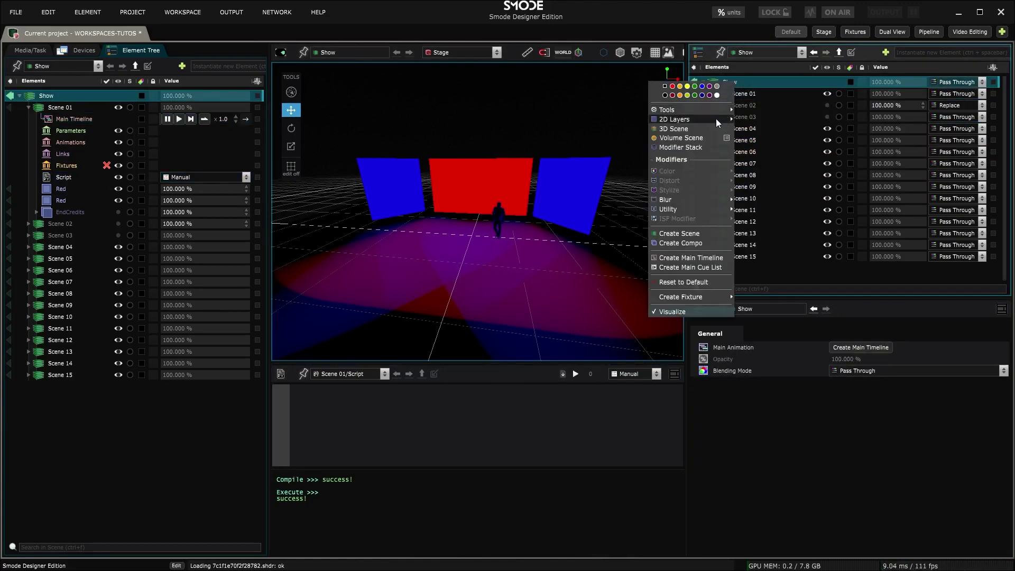
pyautogui.moveTo(716, 119)
pyautogui.press('Escape')
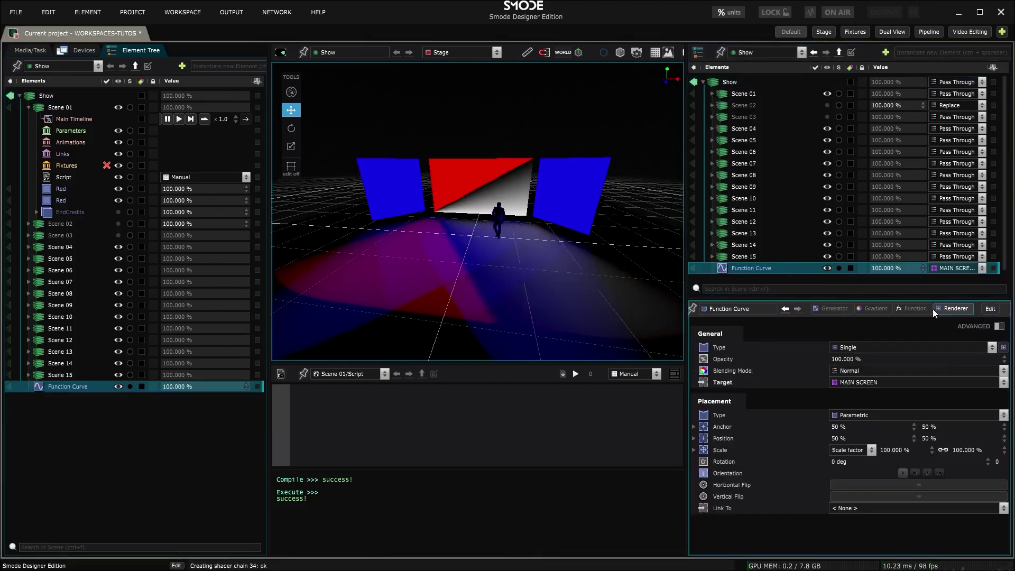
pyautogui.click(991, 312)
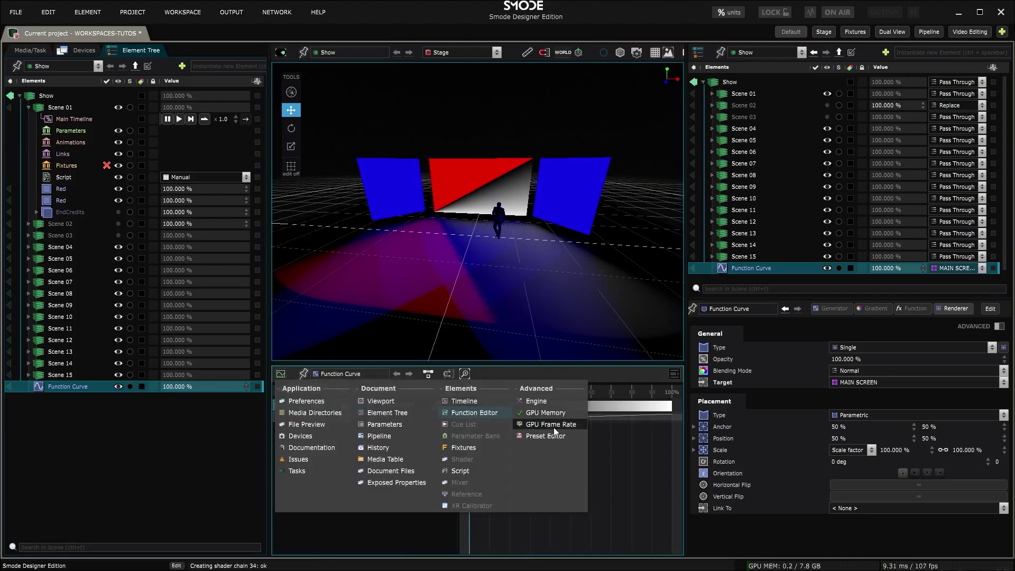
# Change the Function Editor pane to GPU Memory and then to GPU Frame Rate to inspect performance
pyautogui.click(544, 413)
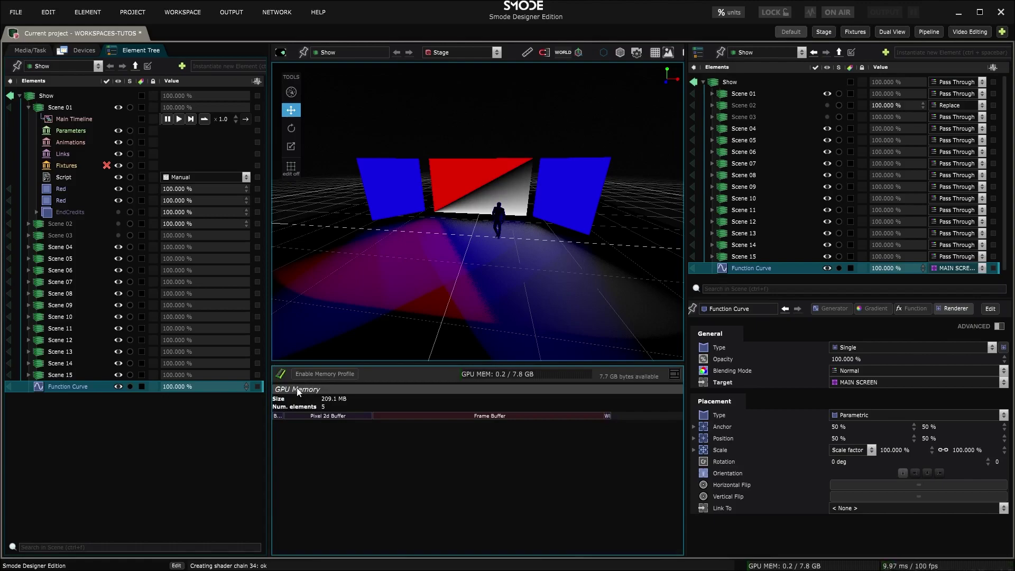
pyautogui.click(283, 375)
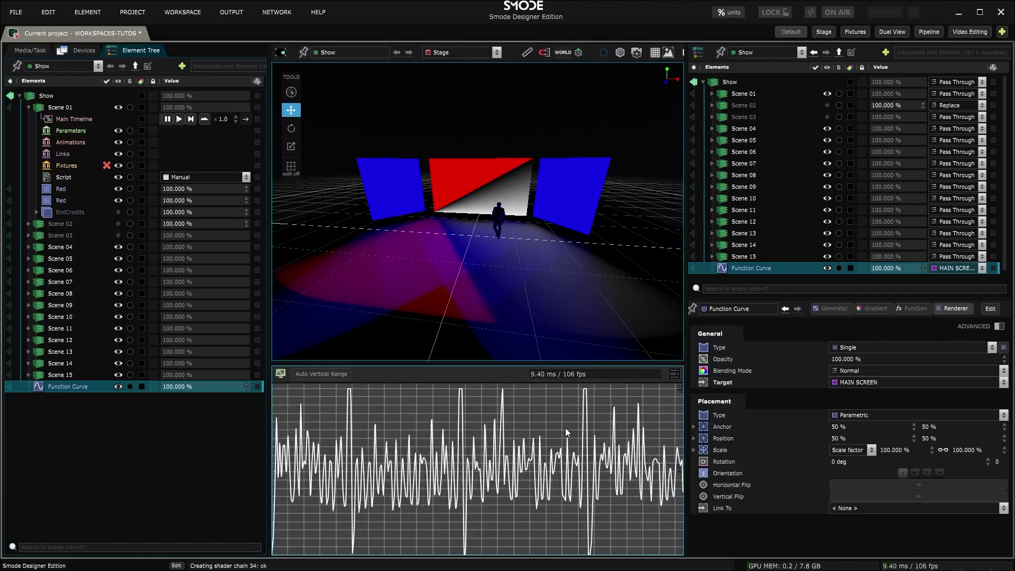
pyautogui.click(566, 427)
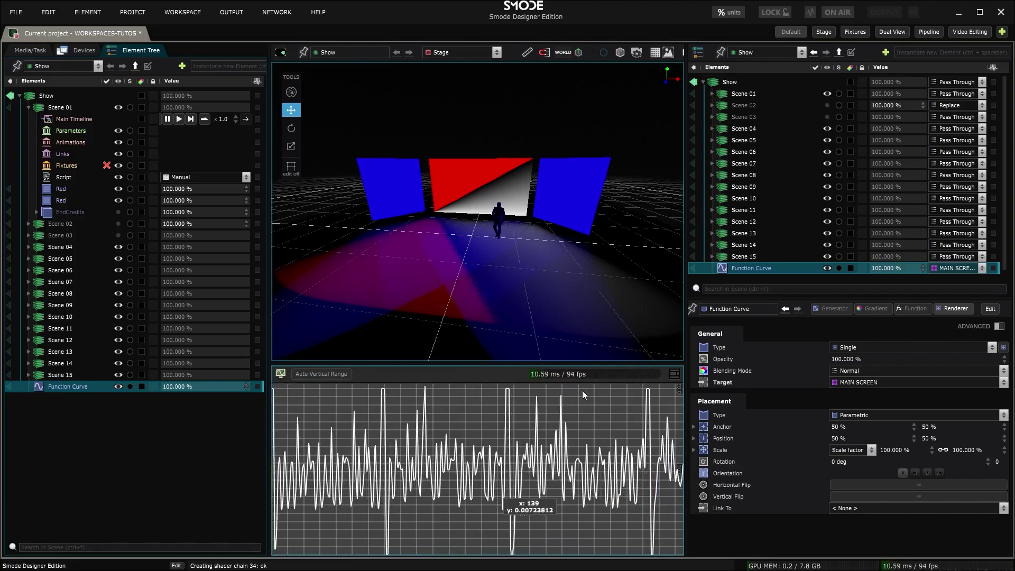
# Change the GPU Frame Rate pane to the Preset Editor and then to Parameters
pyautogui.click(284, 376)
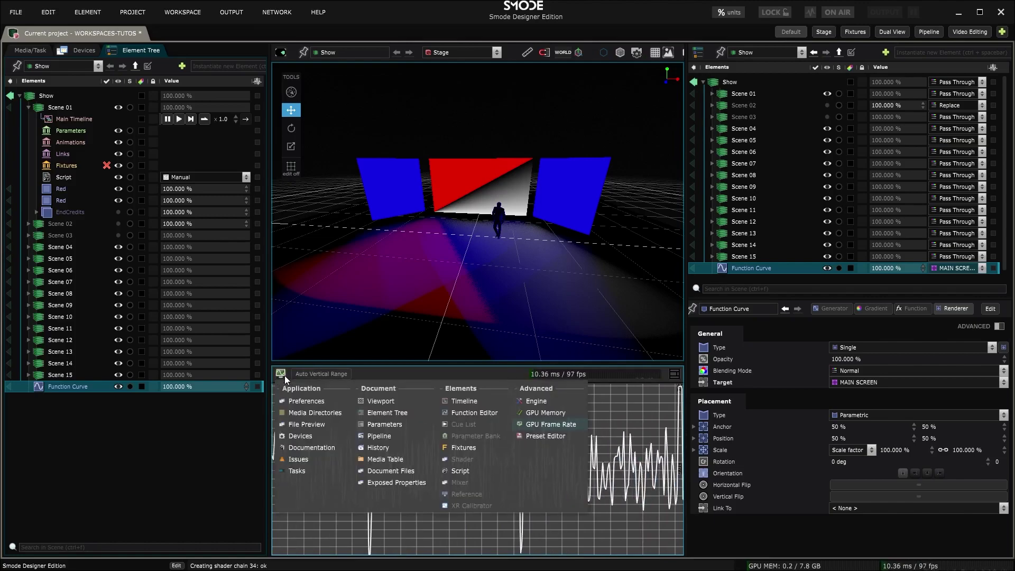
pyautogui.click(544, 436)
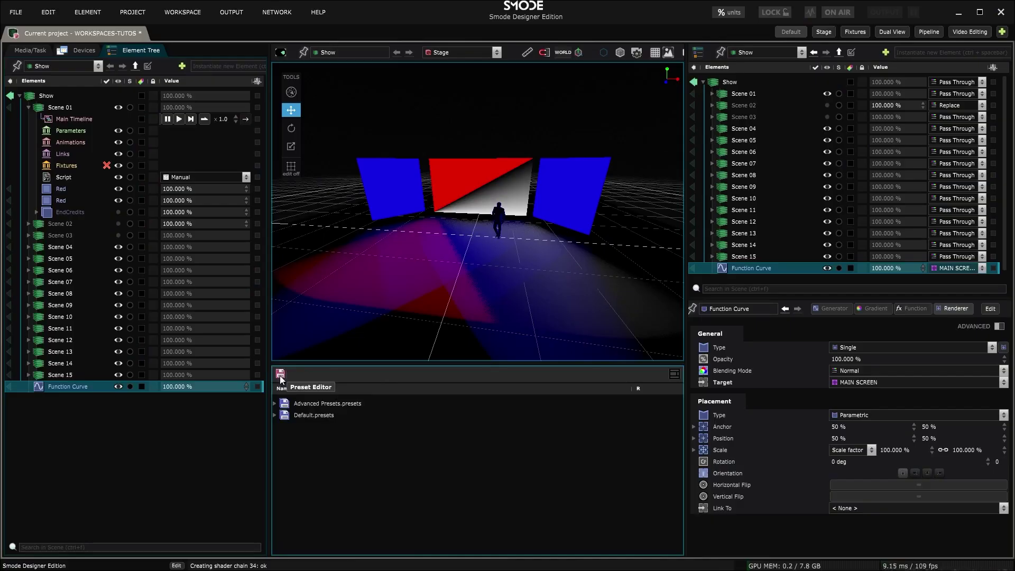
pyautogui.click(280, 374)
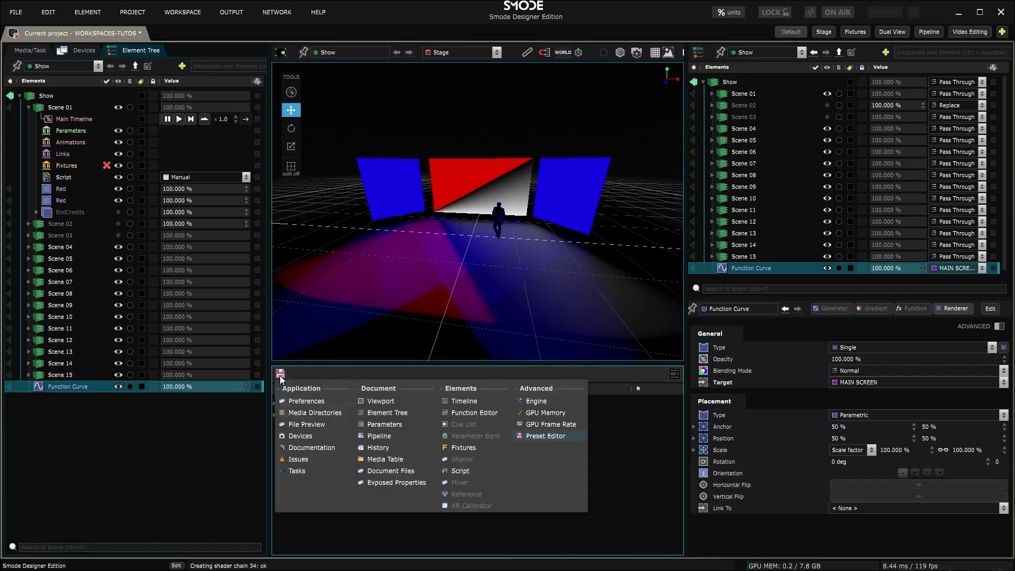
pyautogui.click(403, 423)
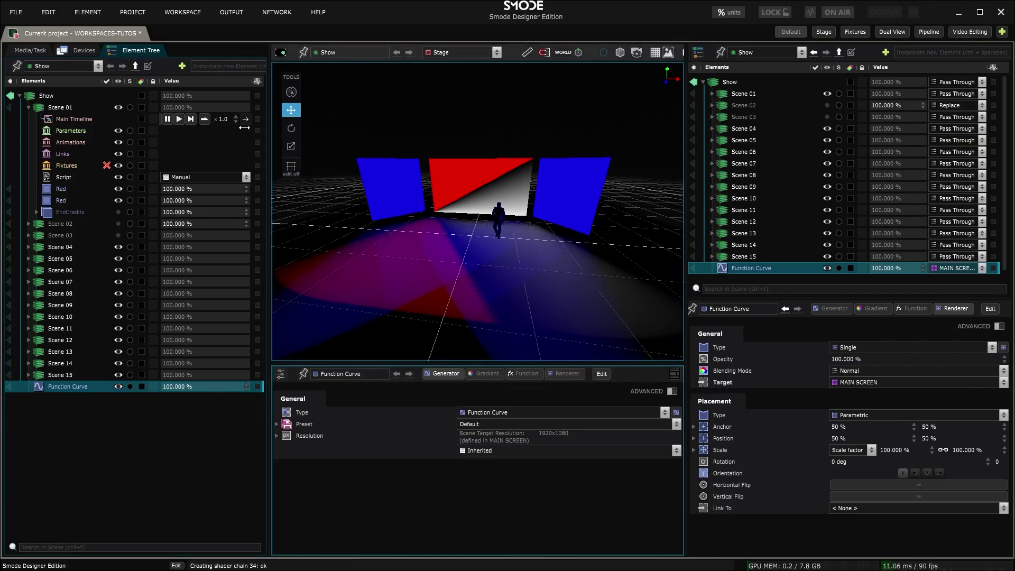
# Split the Stage viewport vertically and collapse the side pane holding Media/Task, Devices and Element Tree
pyautogui.moveTo(170, 69); pyautogui.dragTo(69, 92)
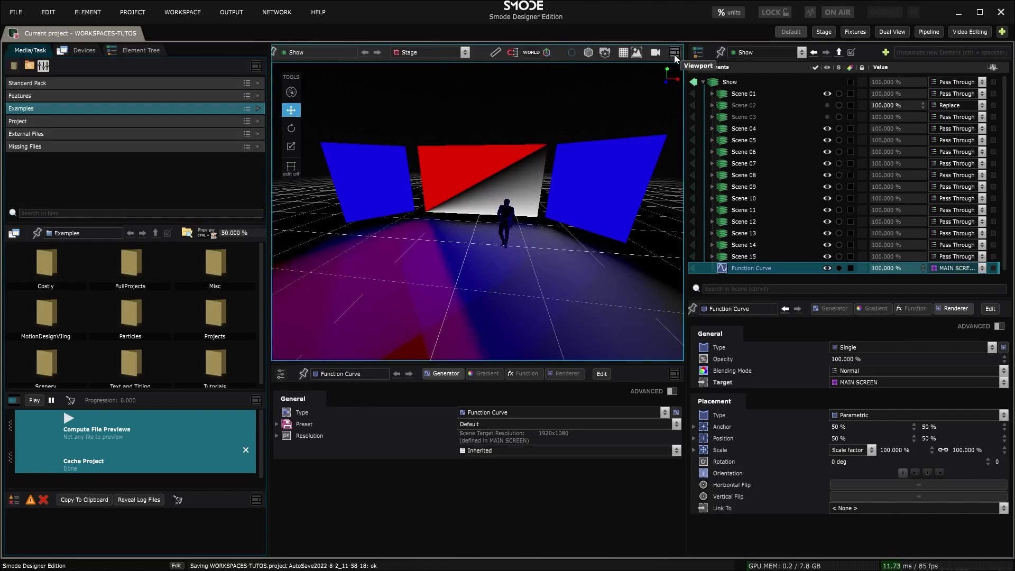
pyautogui.click(674, 55)
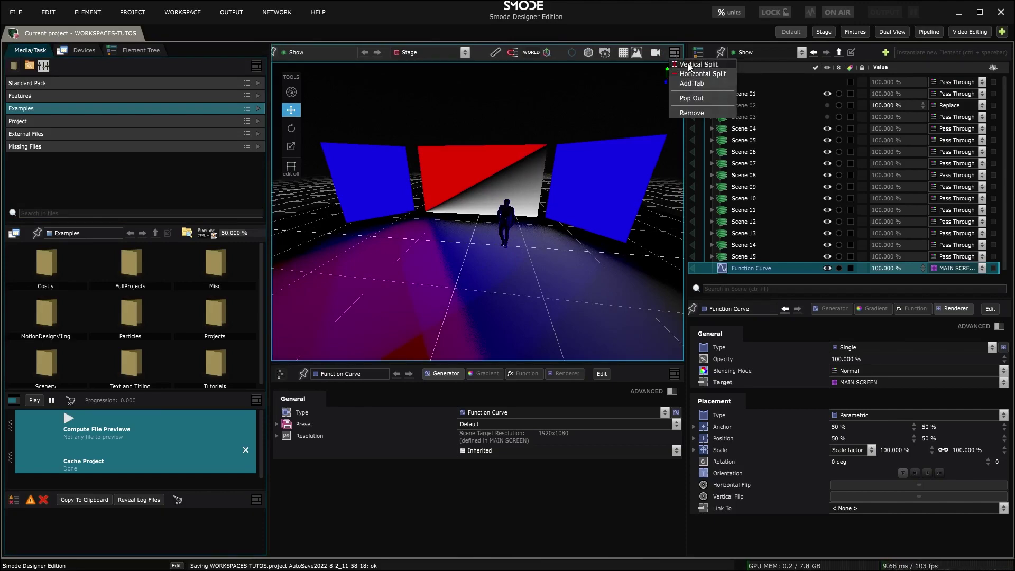
pyautogui.click(690, 65)
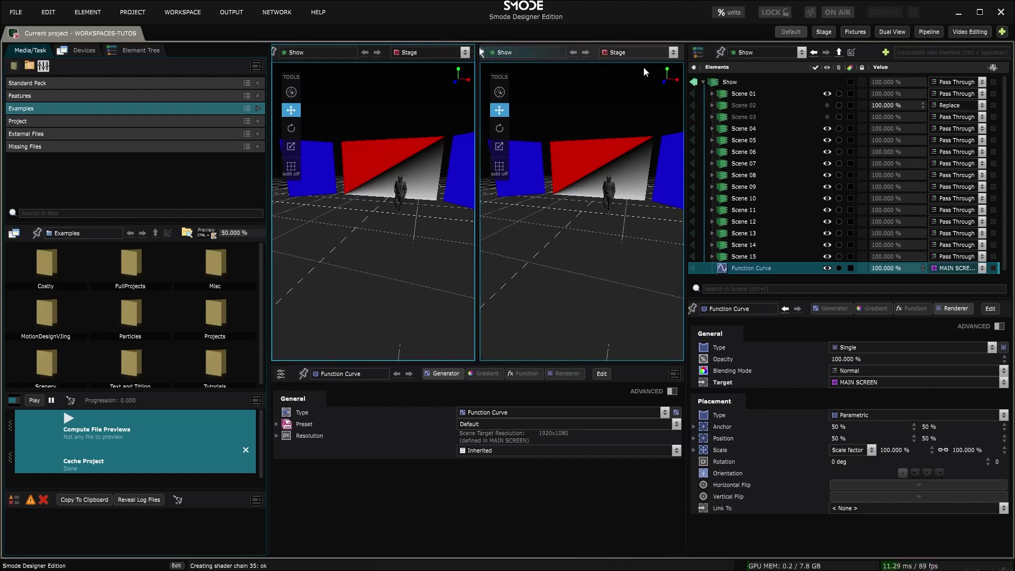
pyautogui.doubleClick(269, 194)
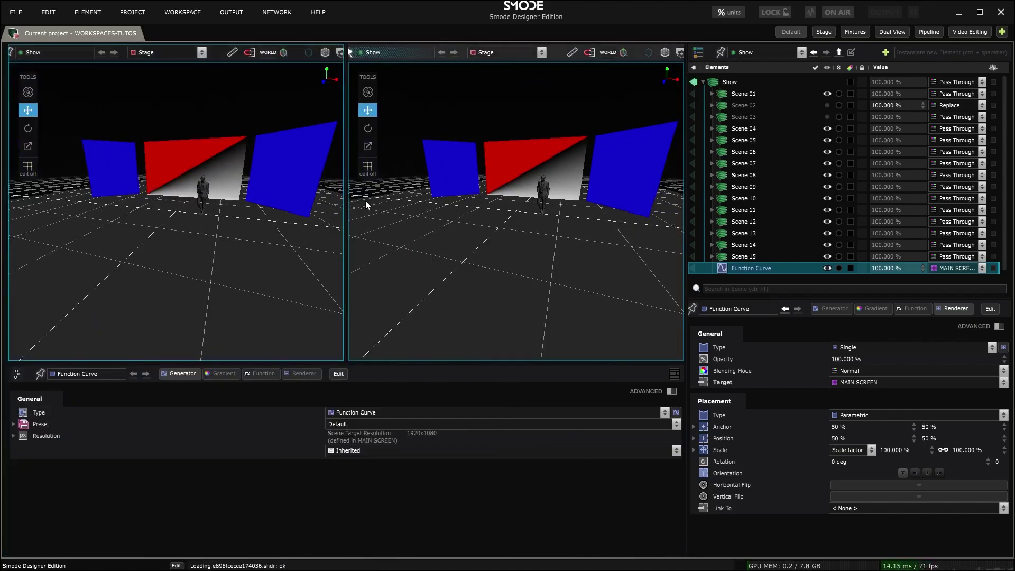
# Split the second Stage viewport horizontally and add another tab to the Parameters pane below the viewports
pyautogui.scroll(-3, 659, 52)
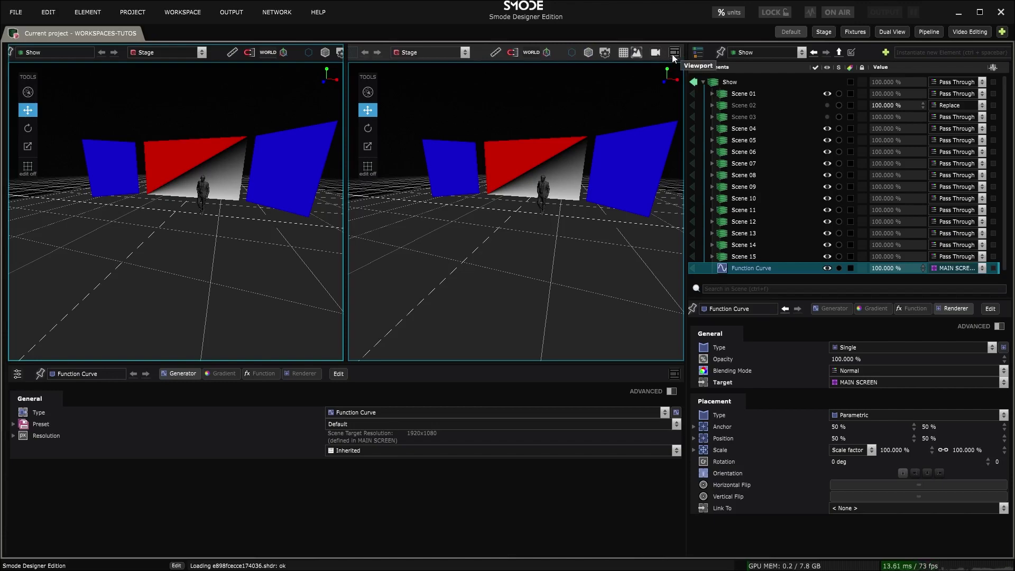
pyautogui.click(673, 55)
pyautogui.click(701, 73)
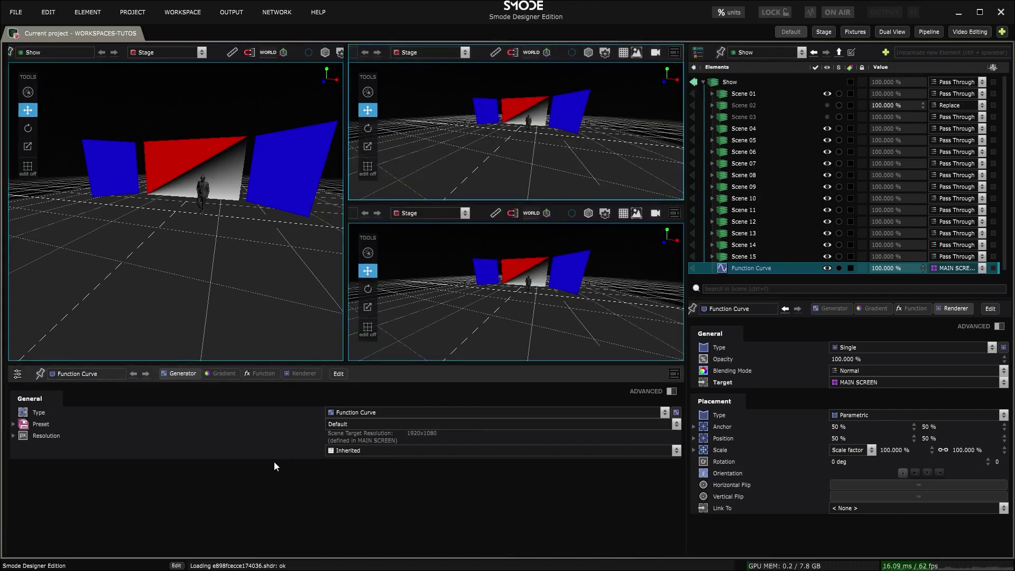
pyautogui.click(674, 373)
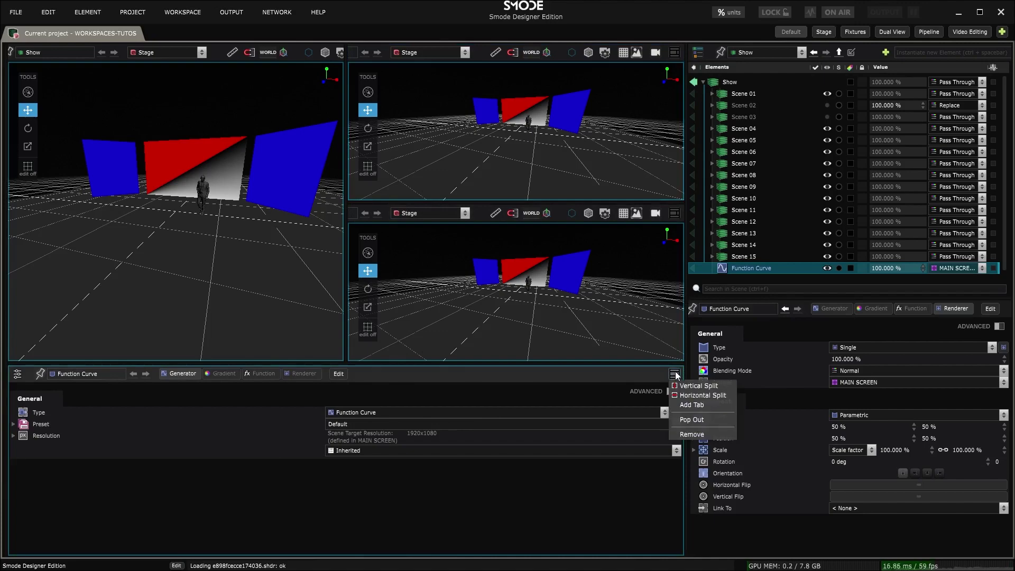
pyautogui.click(690, 404)
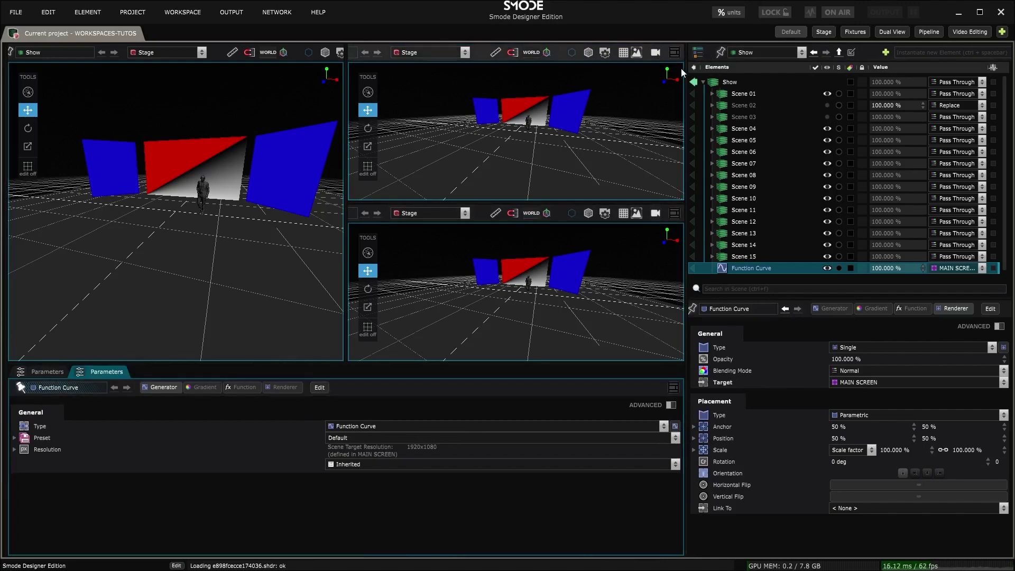
# Pop out the upper of the two stacked Stage viewports into a floating window and close that window
pyautogui.click(674, 52)
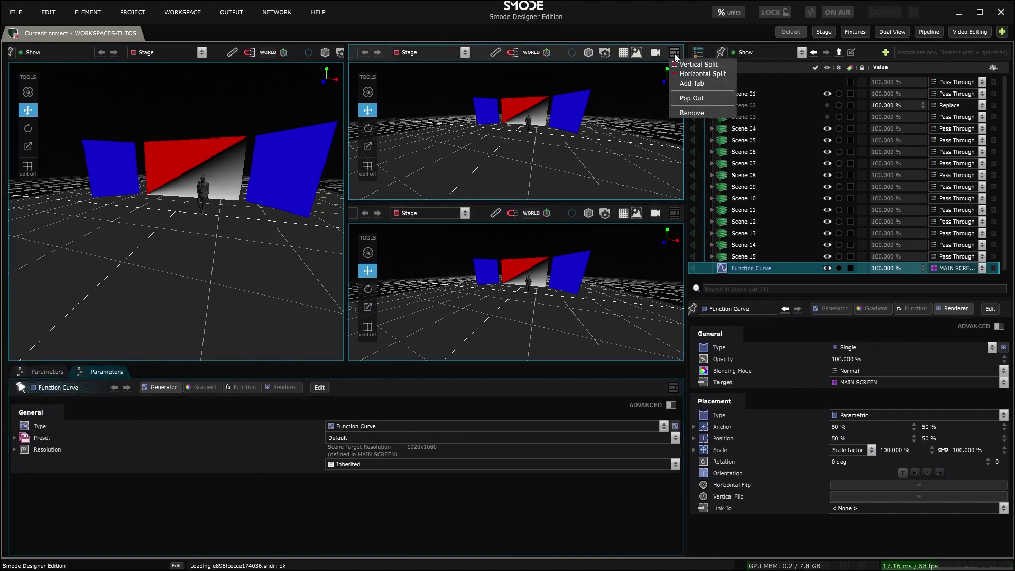
pyautogui.click(691, 95)
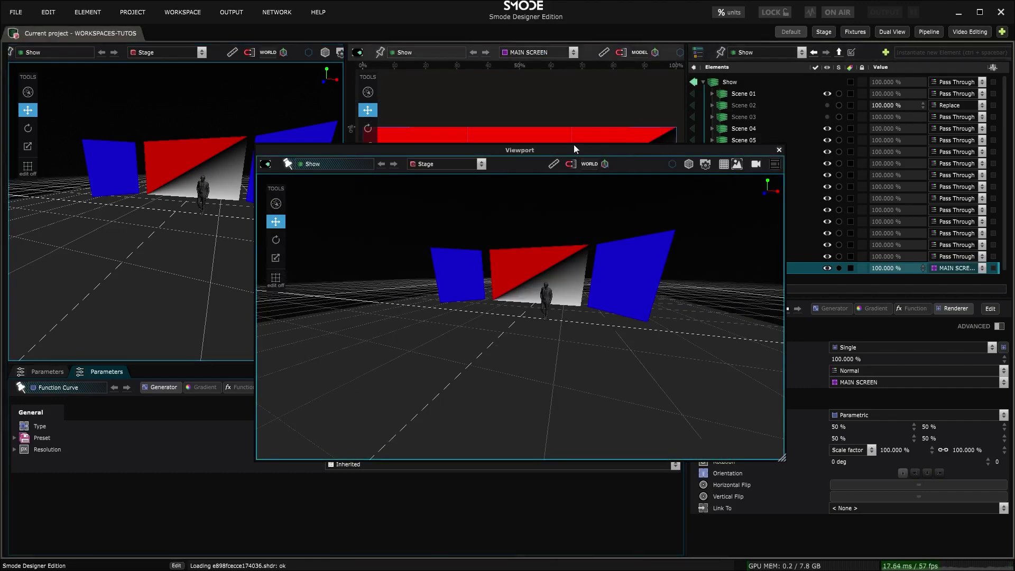
pyautogui.moveTo(778, 150); pyautogui.dragTo(763, 125)
pyautogui.click(763, 125)
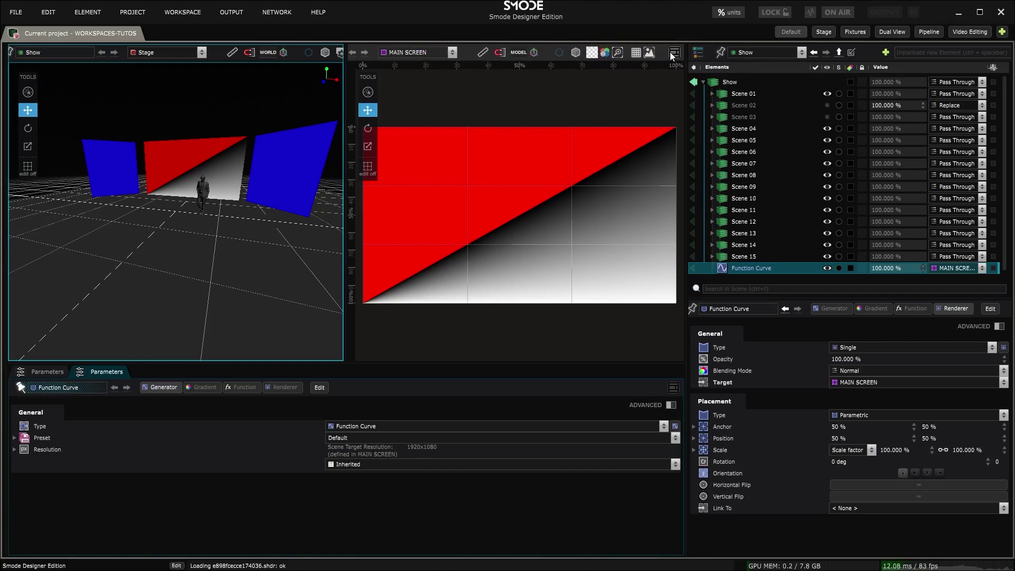
# Remove the viewport pane showing MAIN SCREEN from the split layout
pyautogui.click(674, 53)
pyautogui.click(692, 112)
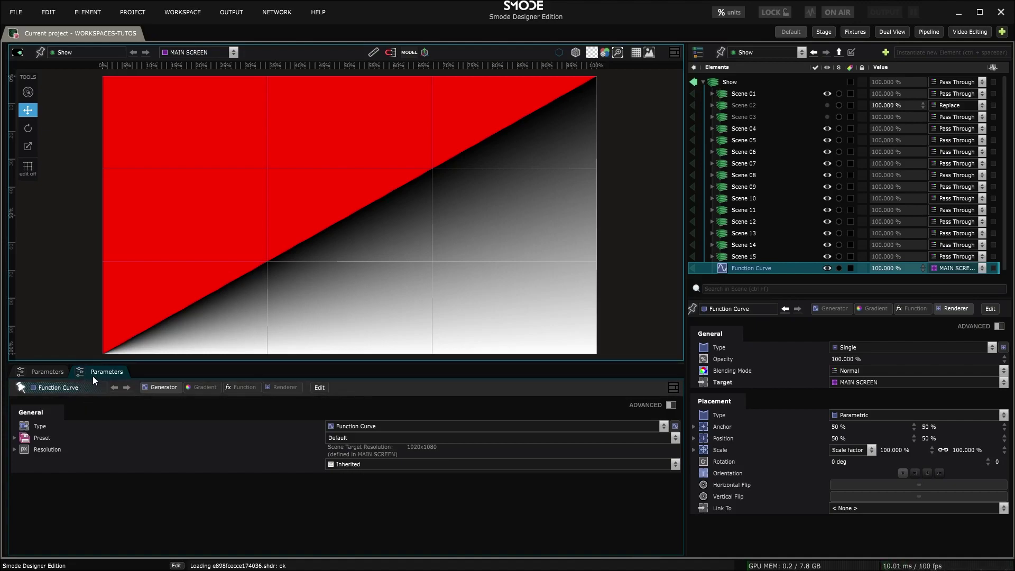
# Rename the second Parameters tab below the viewport as MyTabs
pyautogui.rightClick(107, 372)
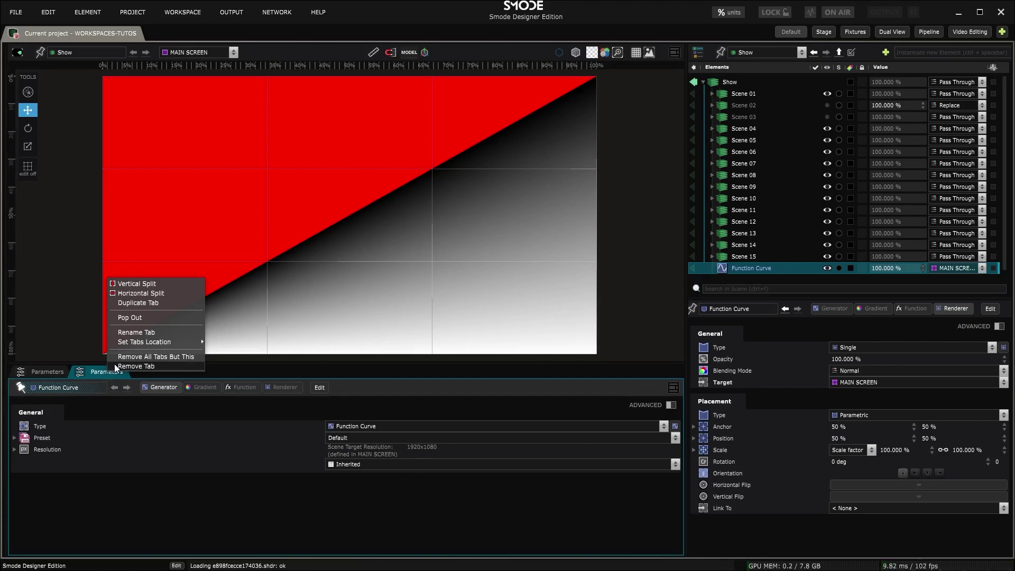
pyautogui.click(126, 332)
pyautogui.write('MyTabs')
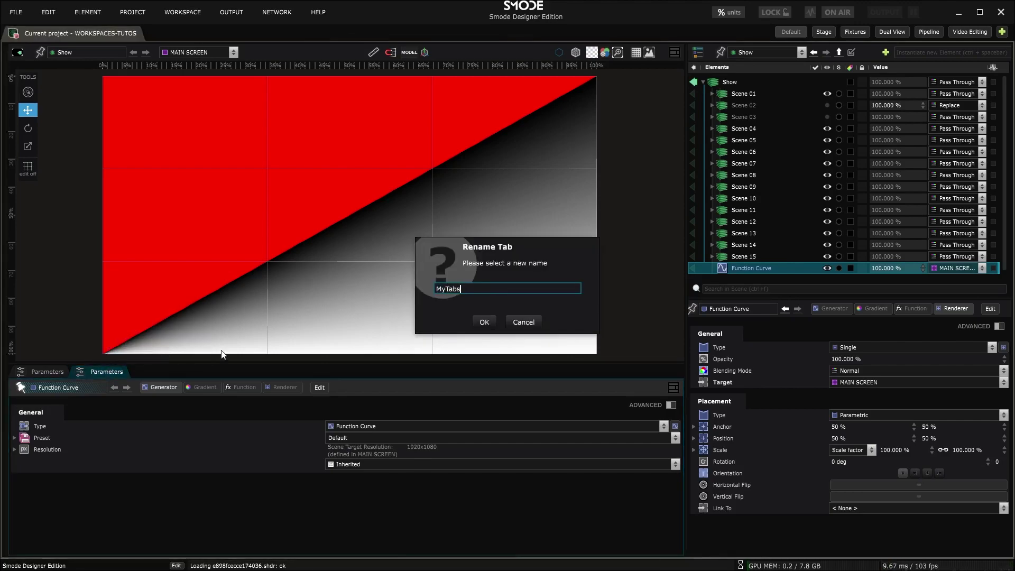
pyautogui.press('Return')
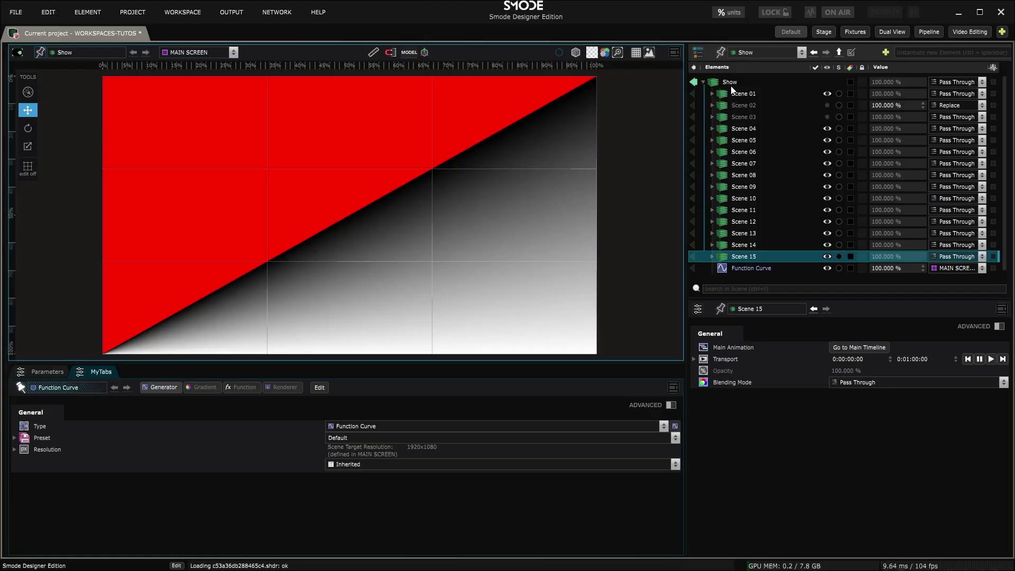
# Add a Compo 2D layer to Show and a Box 3D layer inside that compo
pyautogui.click(732, 84)
pyautogui.rightClick(731, 83)
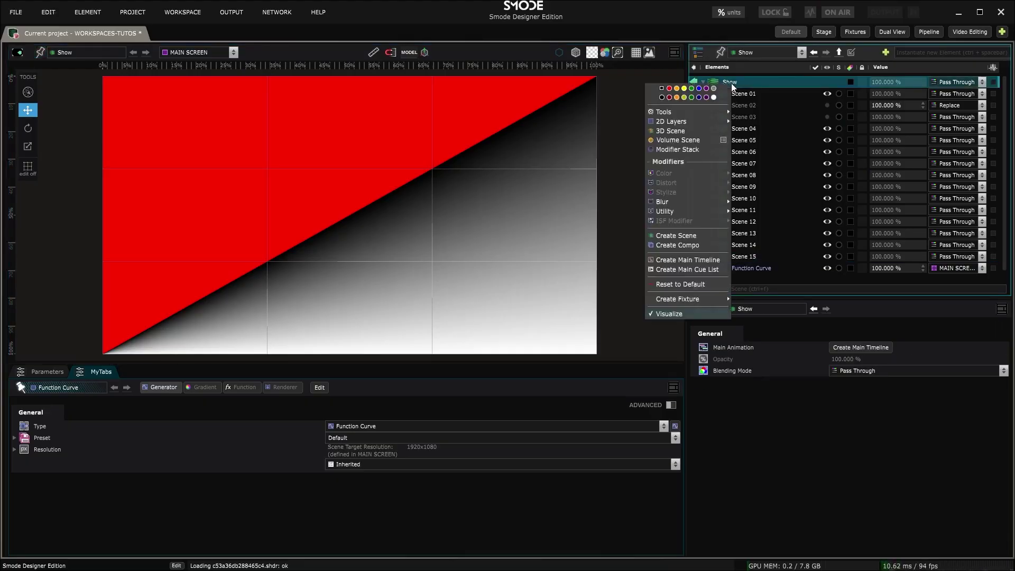
pyautogui.moveTo(709, 122)
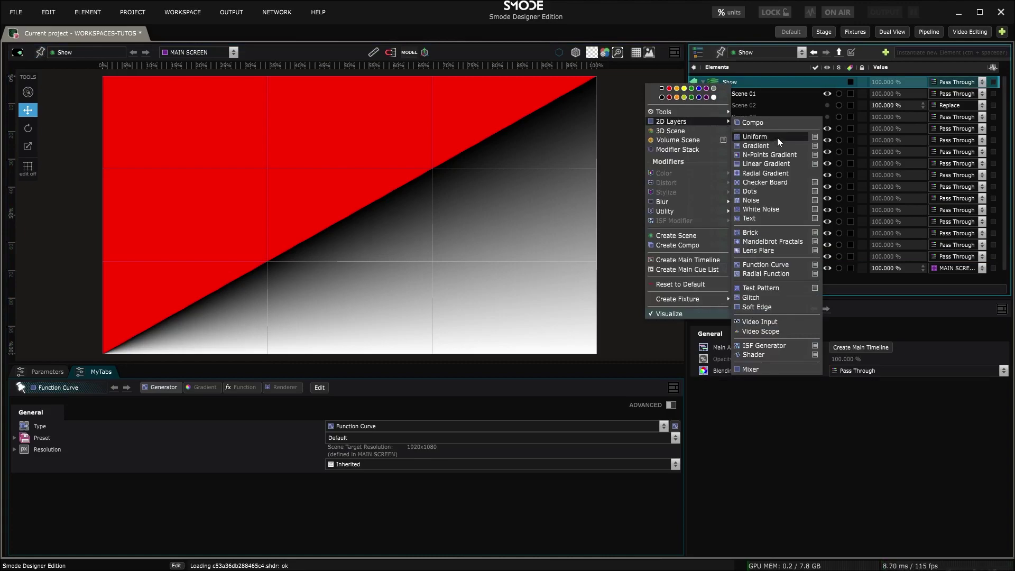
pyautogui.click(769, 124)
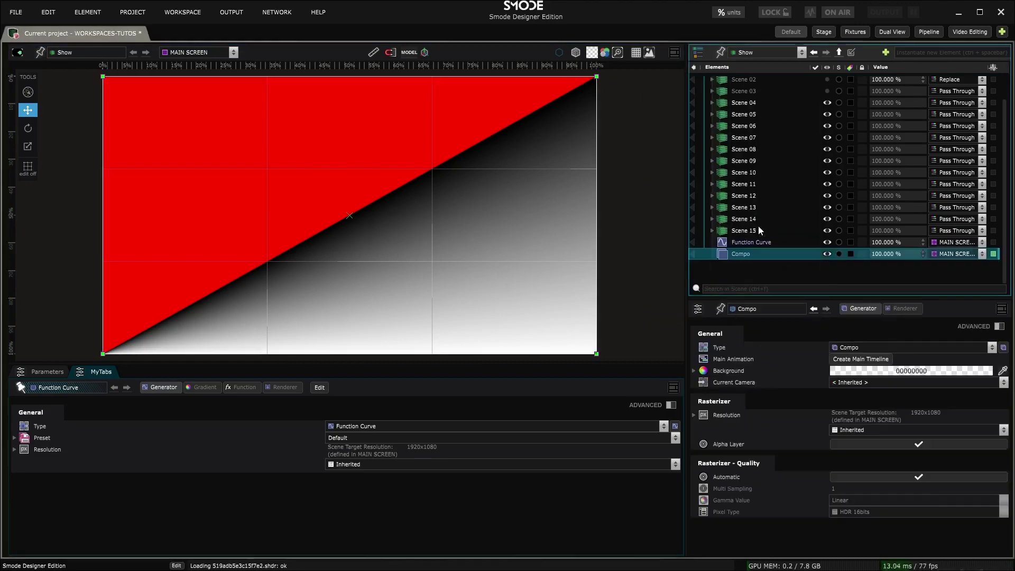
pyautogui.rightClick(746, 254)
pyautogui.moveTo(709, 257)
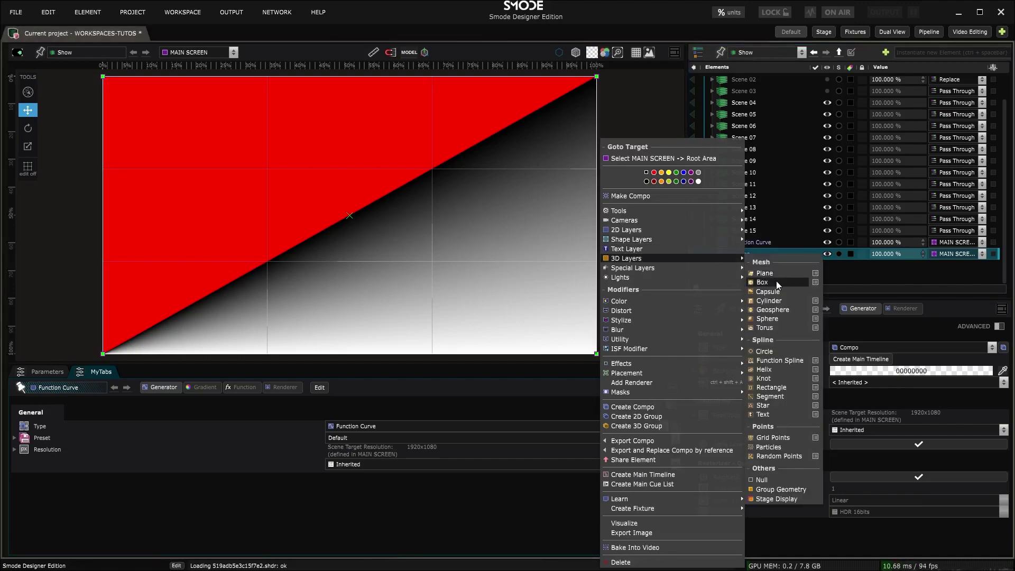
pyautogui.click(777, 283)
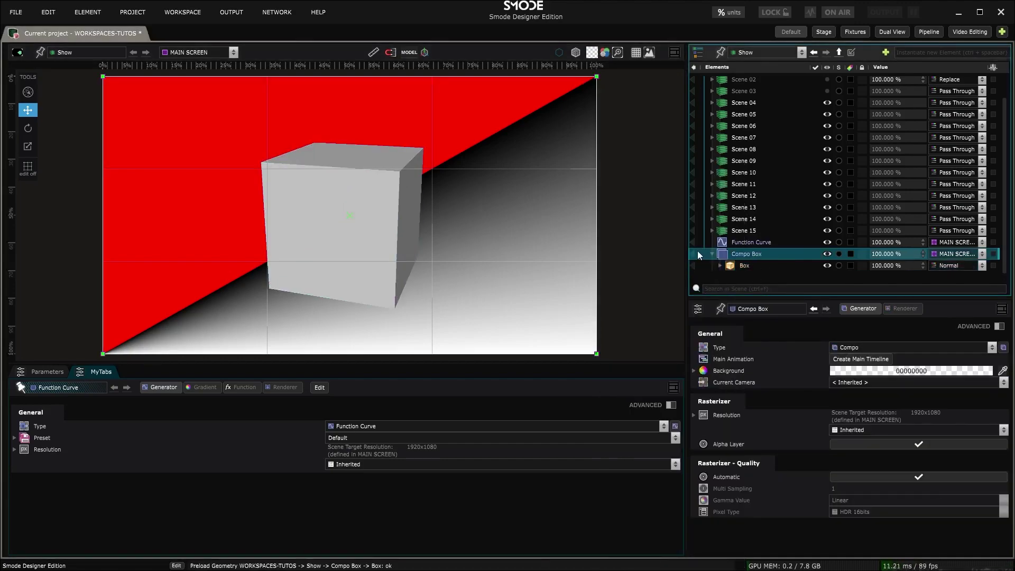
# Visualize Compo Box in the viewport, pin the view to it and select Function Curve in the element tree
pyautogui.click(694, 254)
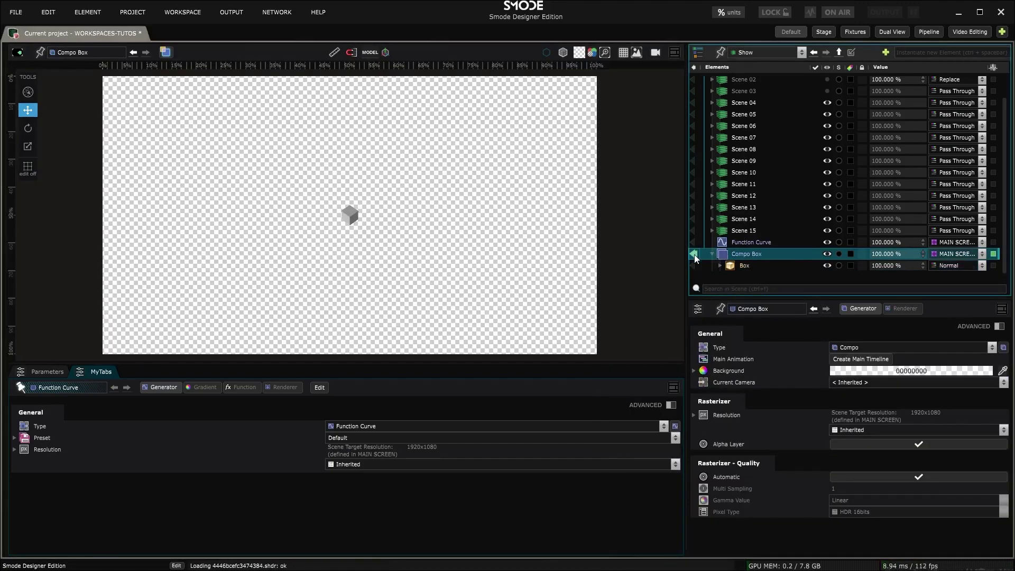
pyautogui.click(41, 52)
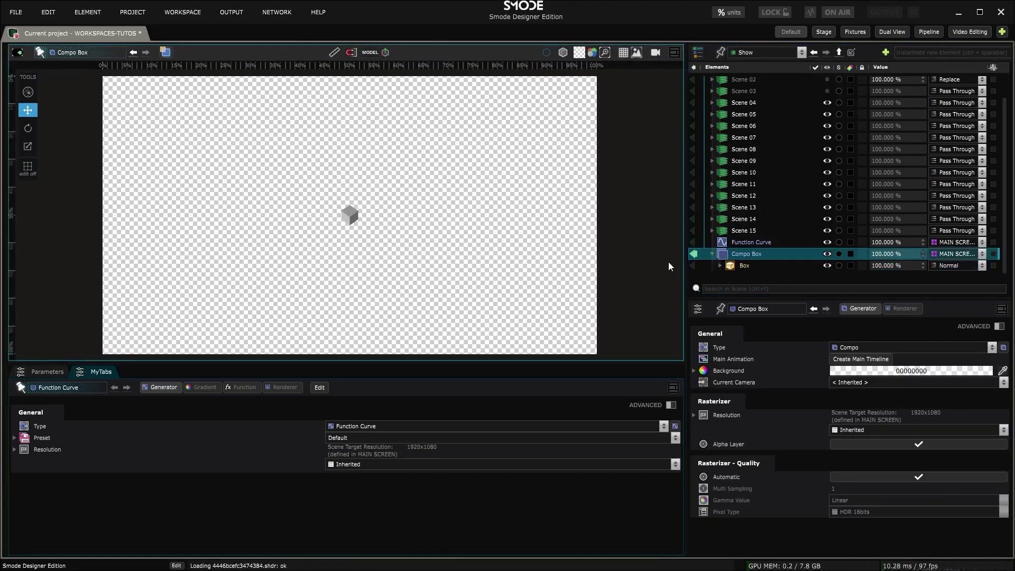
pyautogui.click(693, 255)
pyautogui.click(723, 241)
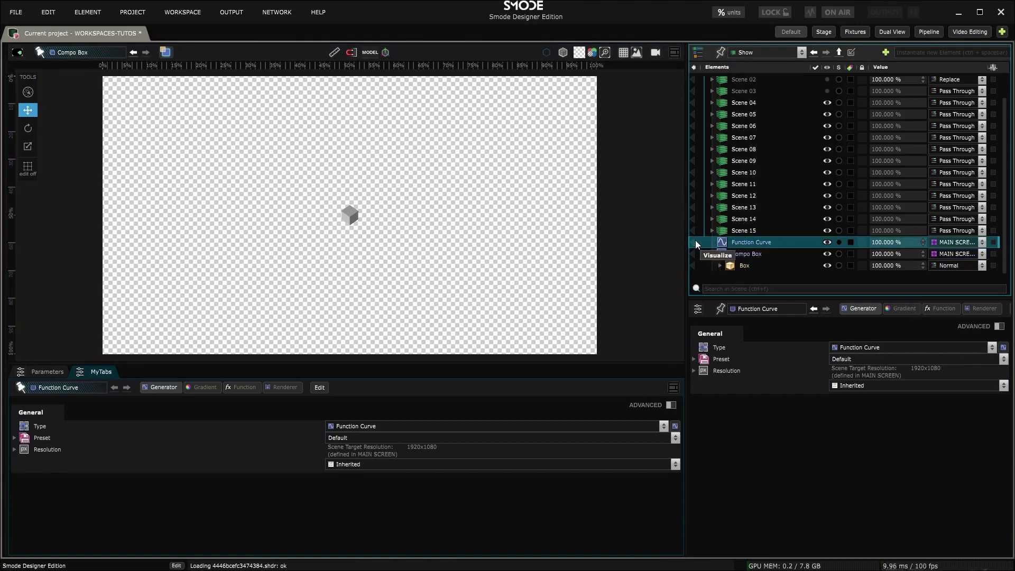
# Split the pinned viewport vertically, and unpin the second view to visualize Function Curve in it
pyautogui.click(675, 52)
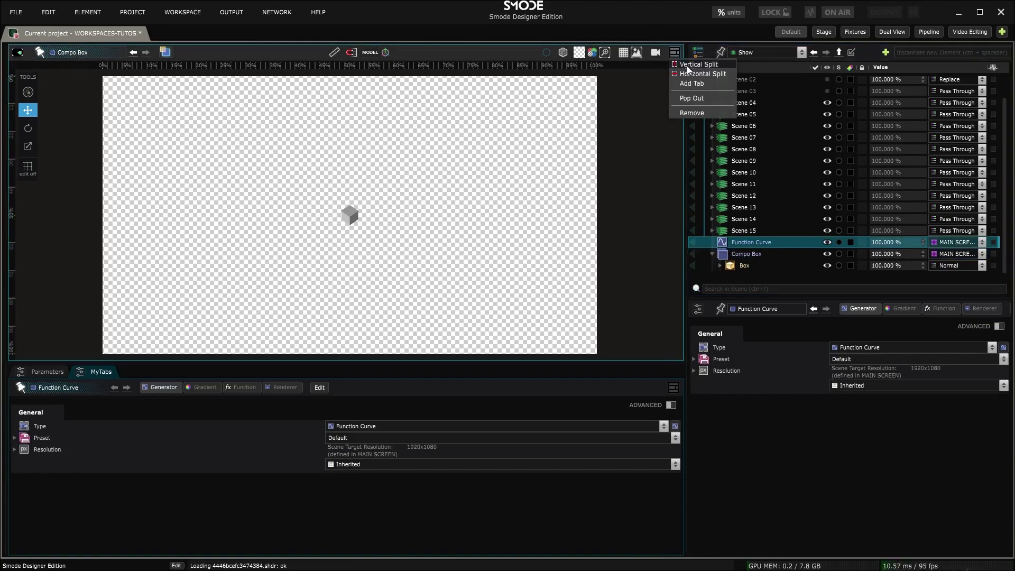
pyautogui.click(688, 65)
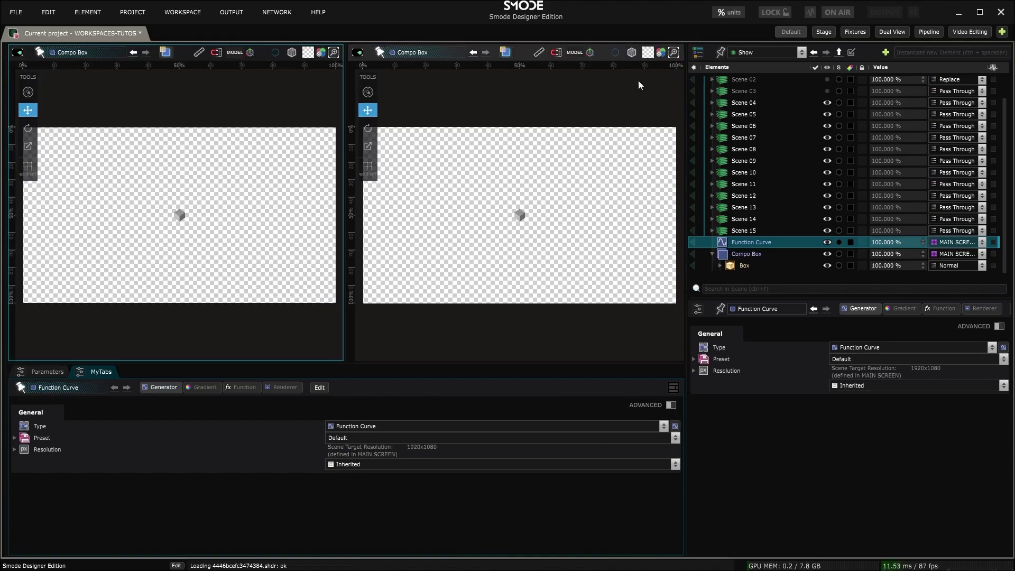
pyautogui.click(378, 55)
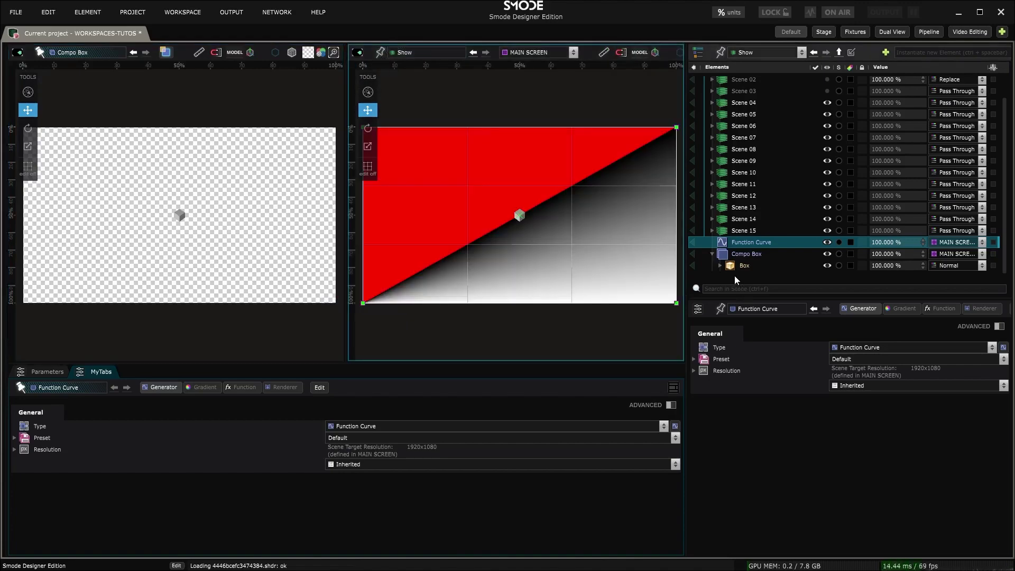
pyautogui.click(693, 244)
# Unpin the first viewport from Compo Box and turn off the visualization of Function Curve to return both views to Show
pyautogui.click(41, 52)
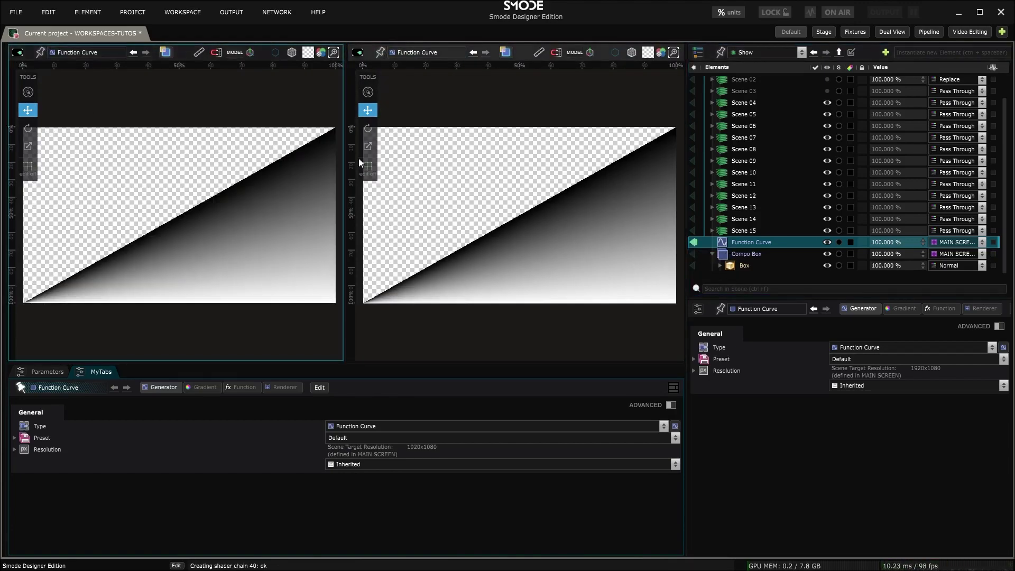
pyautogui.click(692, 243)
pyautogui.click(224, 120)
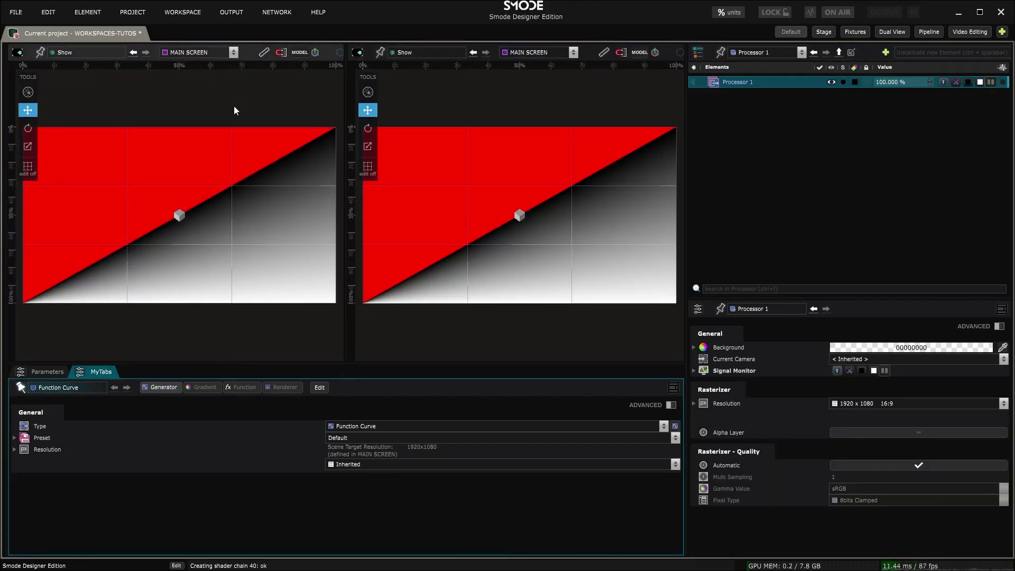
# Switch the first viewport from MAIN SCREEN to Stage, and finally to Processor 1
pyautogui.click(233, 53)
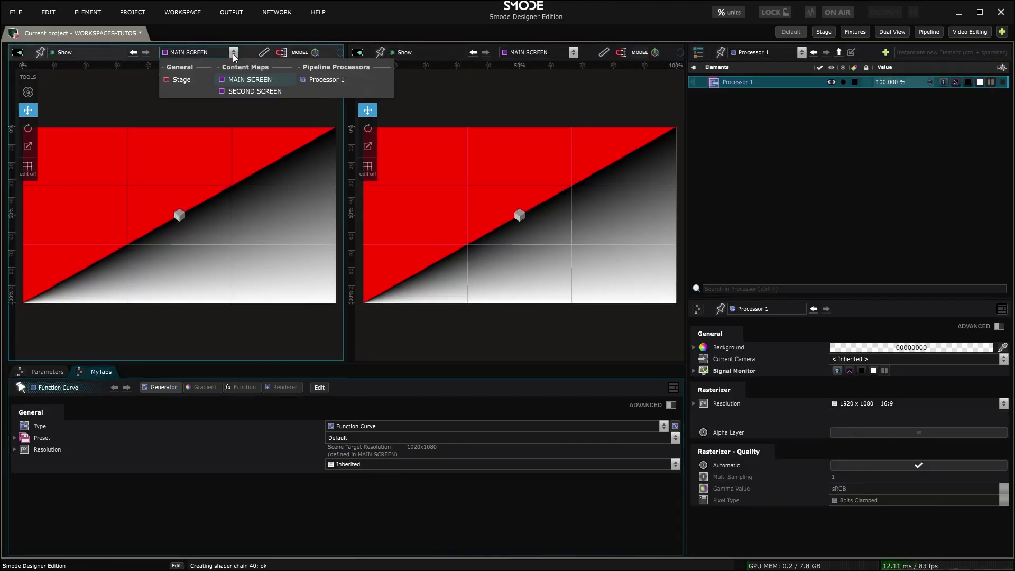
pyautogui.click(209, 78)
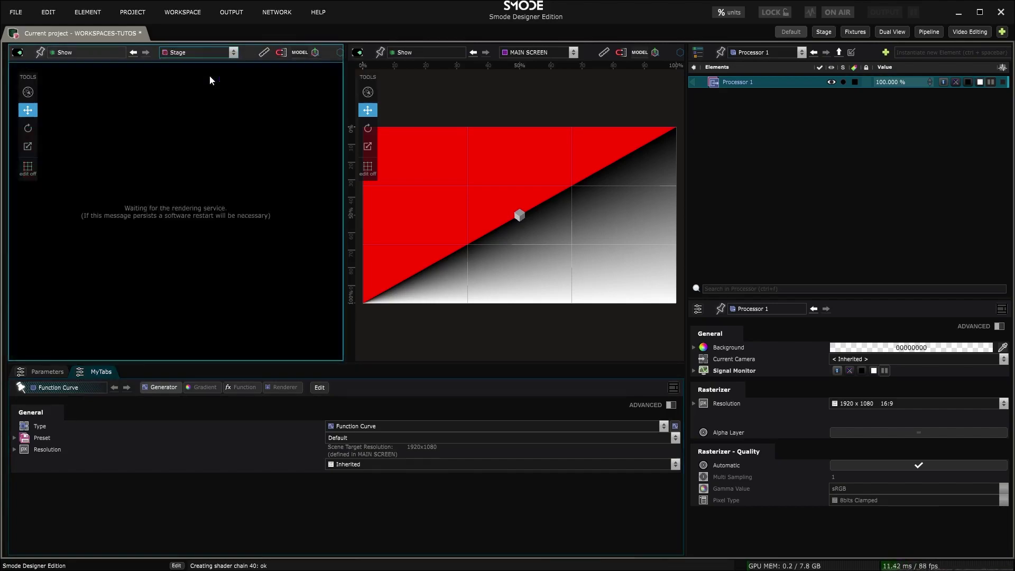
pyautogui.click(233, 53)
pyautogui.click(321, 81)
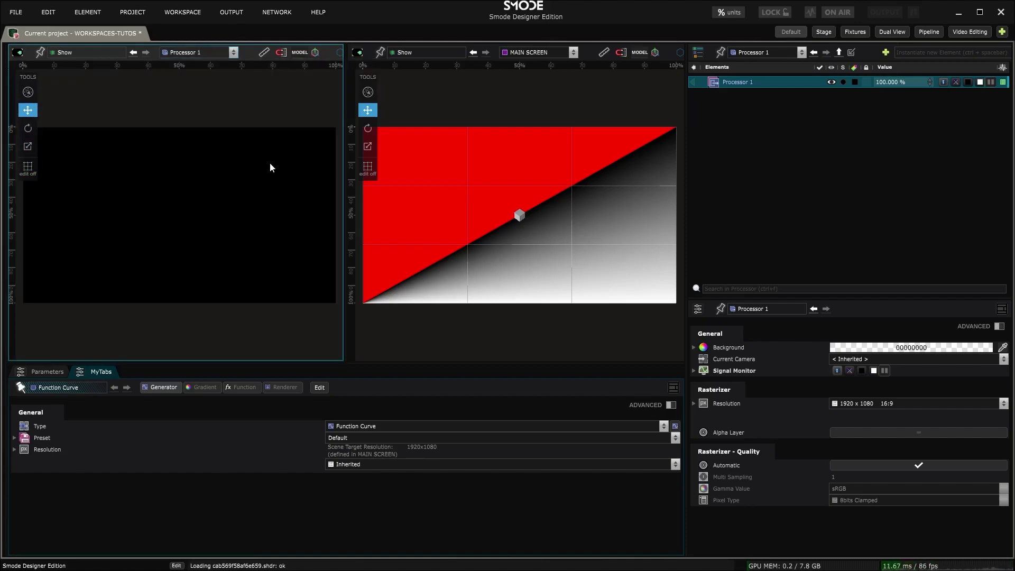
# Display Scene 01, Stage and Processor 1 in turn in the element tree
pyautogui.click(776, 52)
pyautogui.click(794, 78)
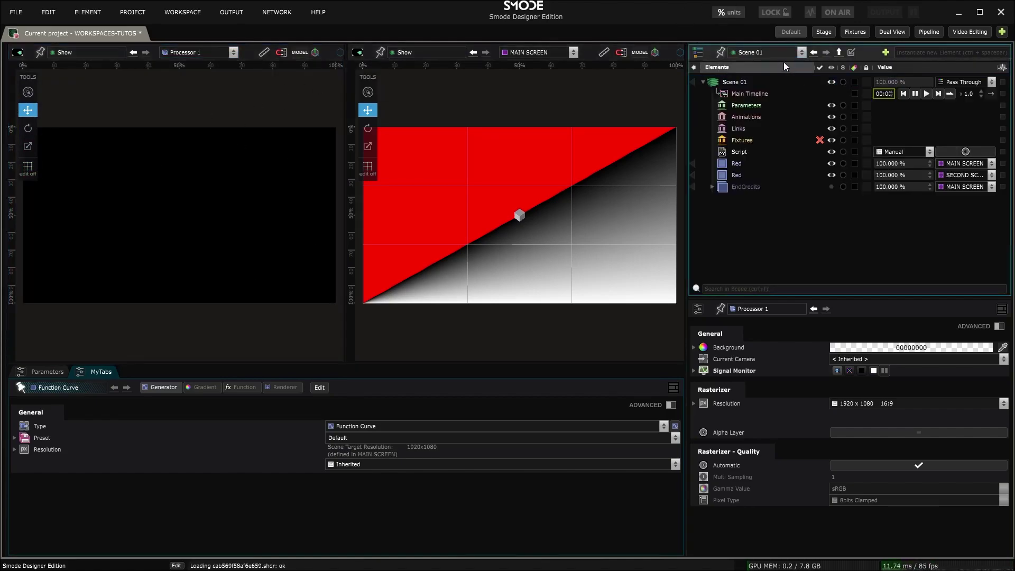
pyautogui.click(781, 52)
pyautogui.click(758, 103)
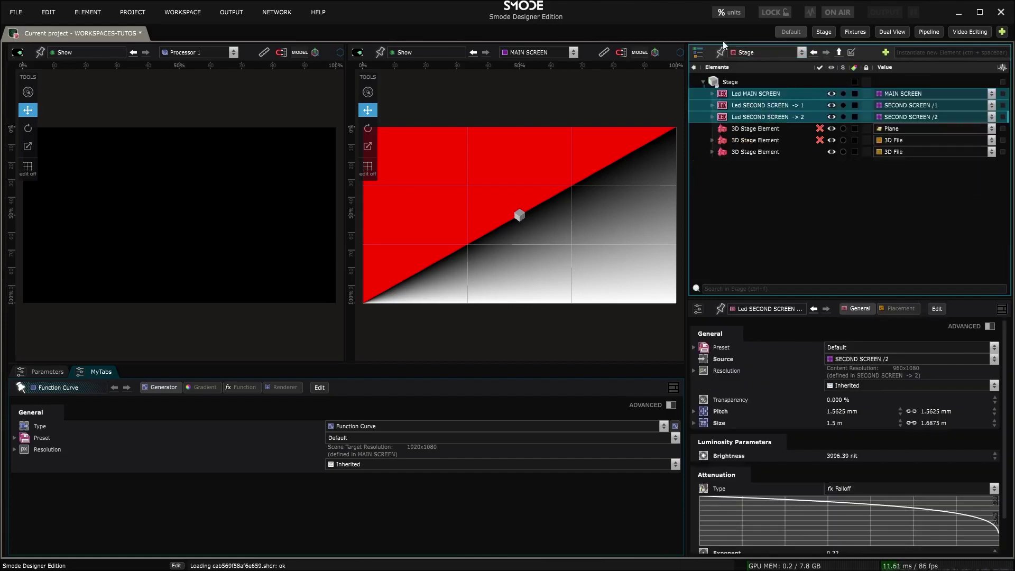
pyautogui.click(776, 53)
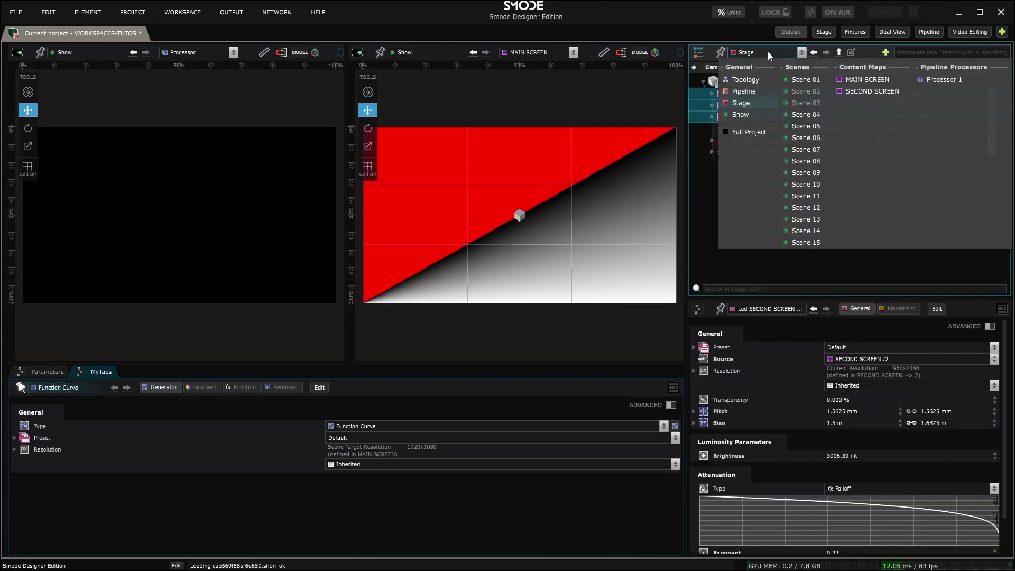
pyautogui.click(929, 80)
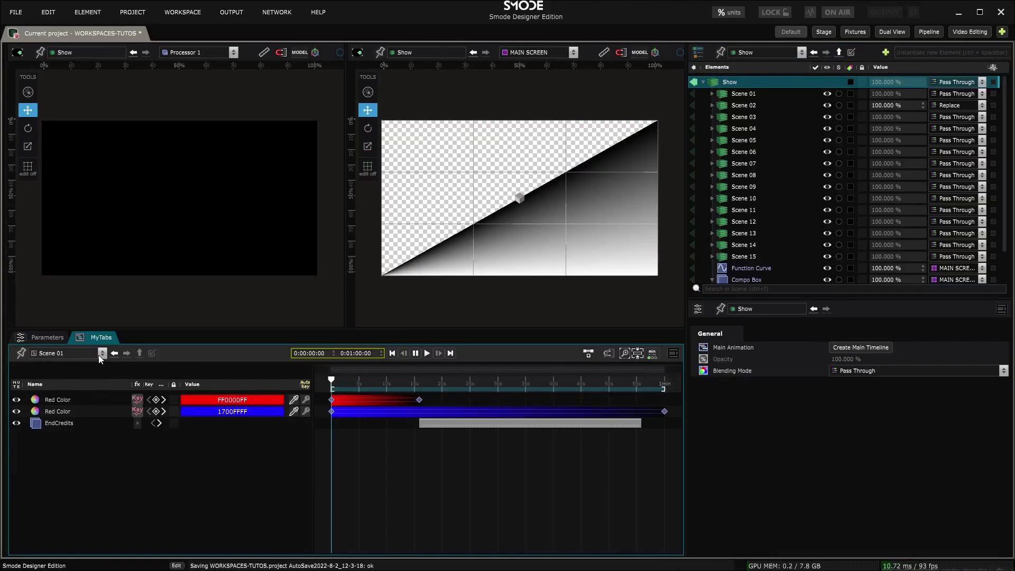
# Enlarge the MyTabs pane with the Scene 01 timeline and split it into two stacked timelines
pyautogui.click(98, 355)
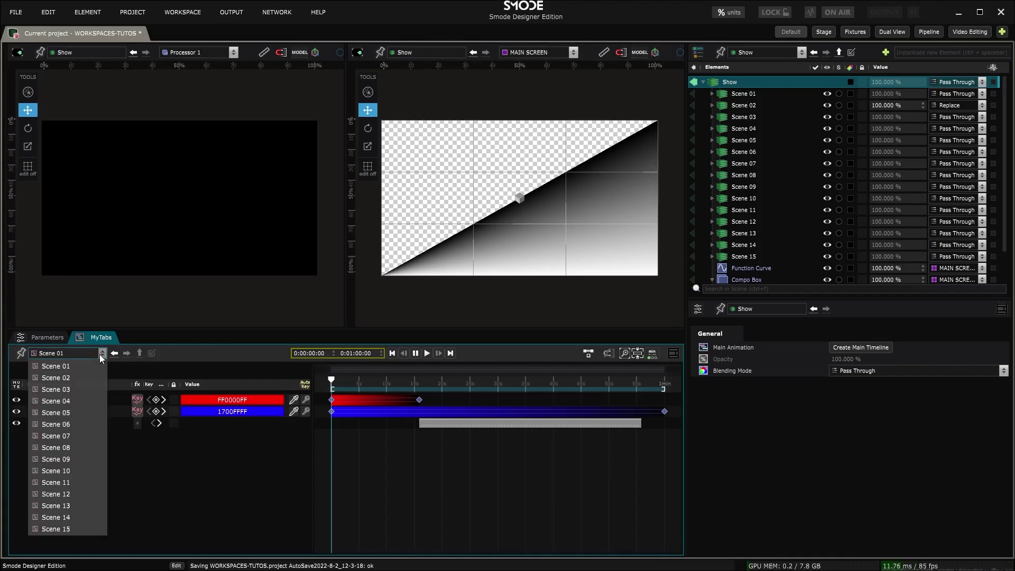
pyautogui.click(96, 367)
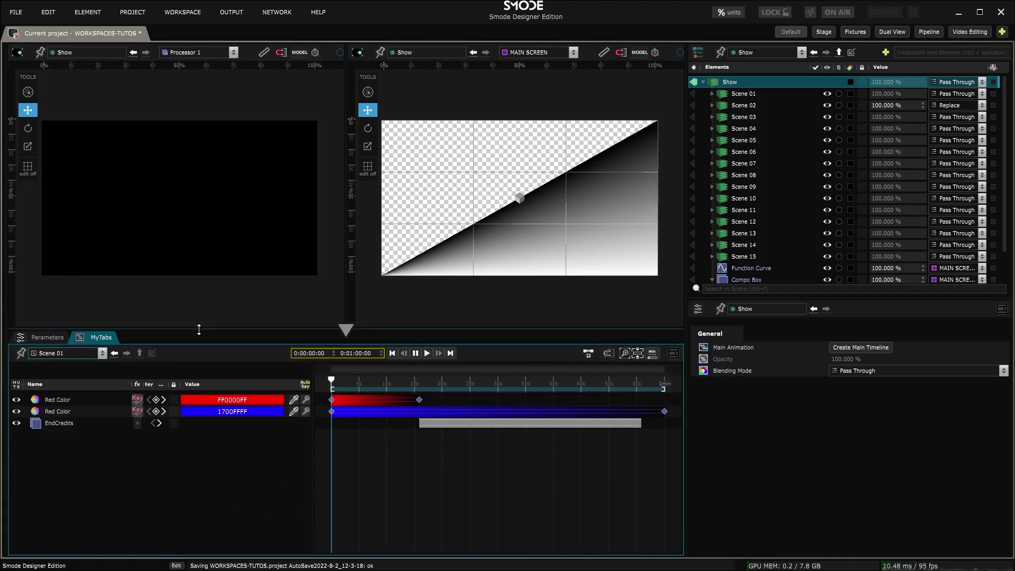
pyautogui.moveTo(199, 330); pyautogui.dragTo(199, 240)
pyautogui.click(674, 262)
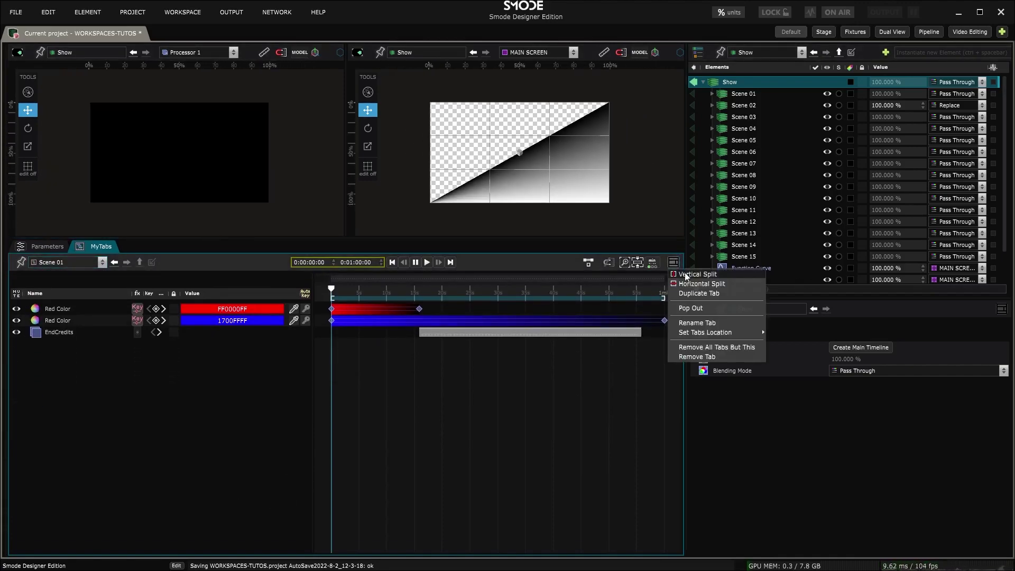
pyautogui.click(687, 274)
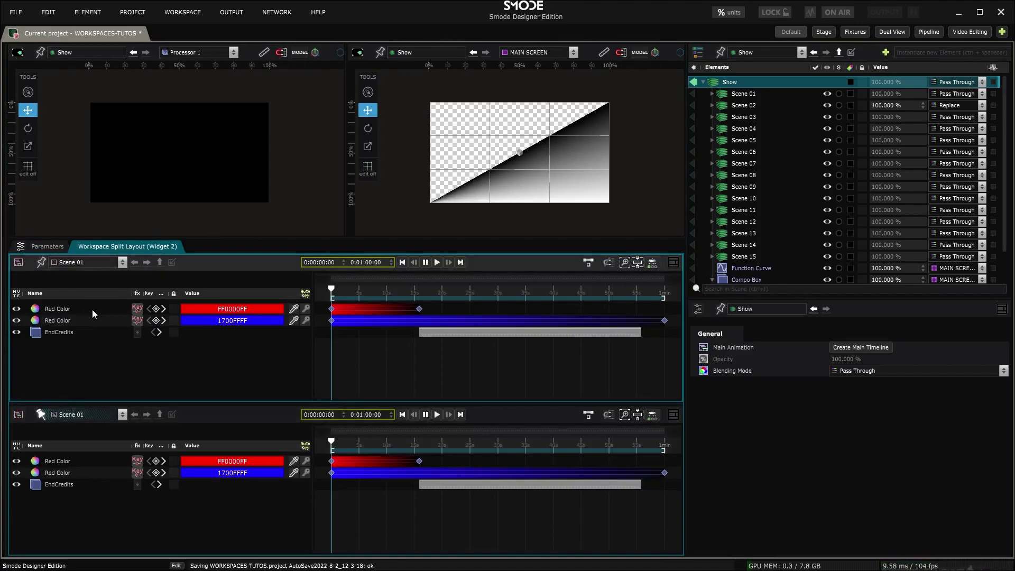
# Set the lower timeline to Scene 02 and move the playheads in both the Scene 01 and Scene 02 timelines
pyautogui.click(80, 415)
pyautogui.click(95, 255)
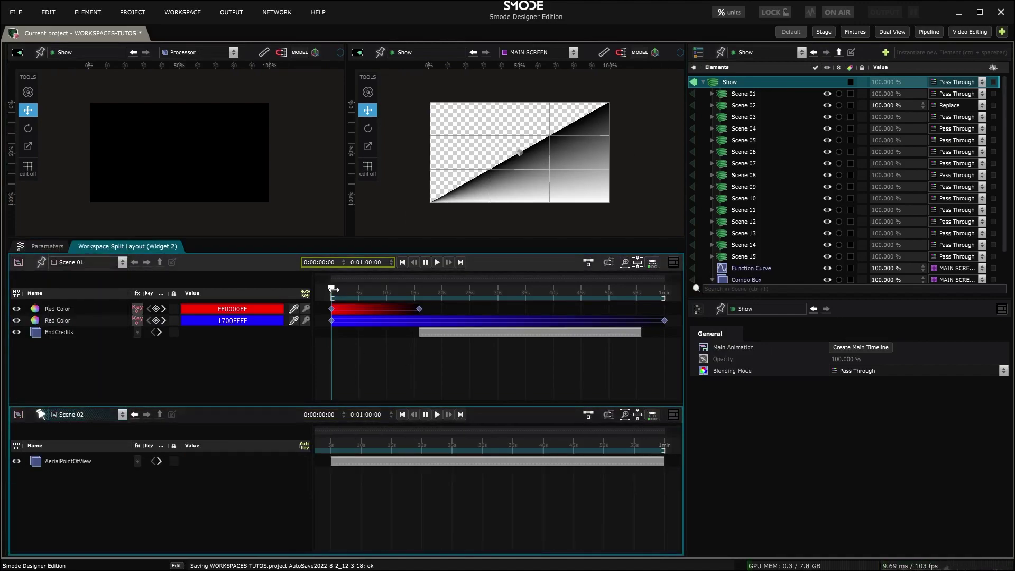
pyautogui.moveTo(332, 289); pyautogui.dragTo(427, 290)
pyautogui.moveTo(397, 444); pyautogui.dragTo(417, 450)
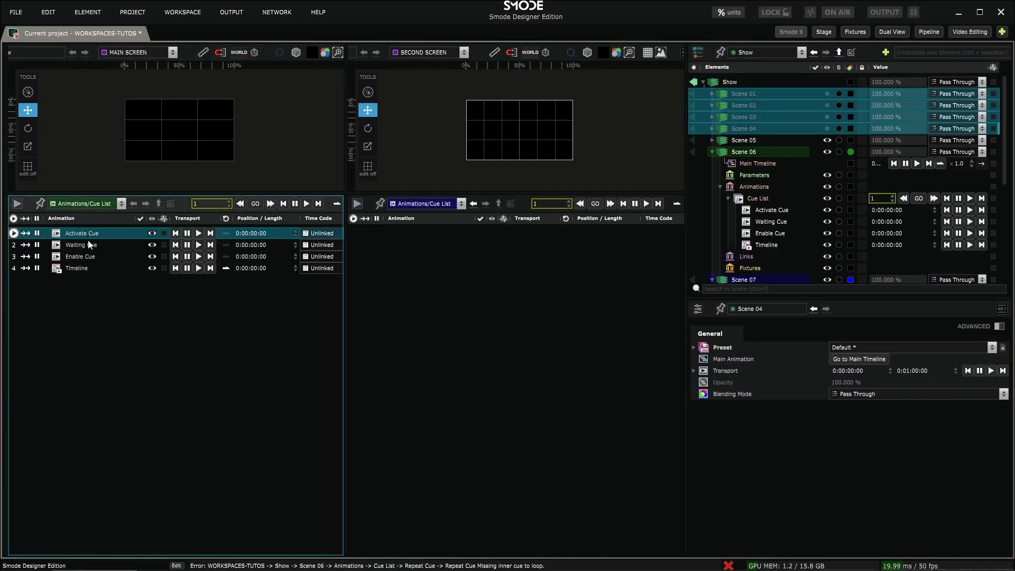
# Move all four cues from the Scene 06 cue list to the Scene 07 cue list and expand that list in the element tree
pyautogui.keyDown('shift'); pyautogui.click(85, 267); pyautogui.keyUp('shift')
pyautogui.moveTo(66, 236); pyautogui.dragTo(461, 275)
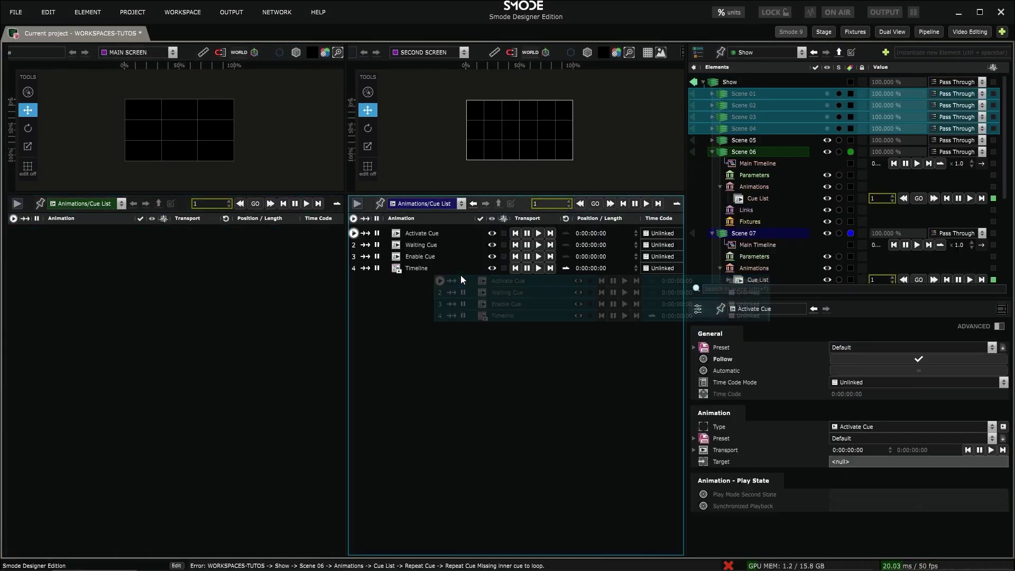
pyautogui.scroll(-3, 761, 201)
pyautogui.click(728, 170)
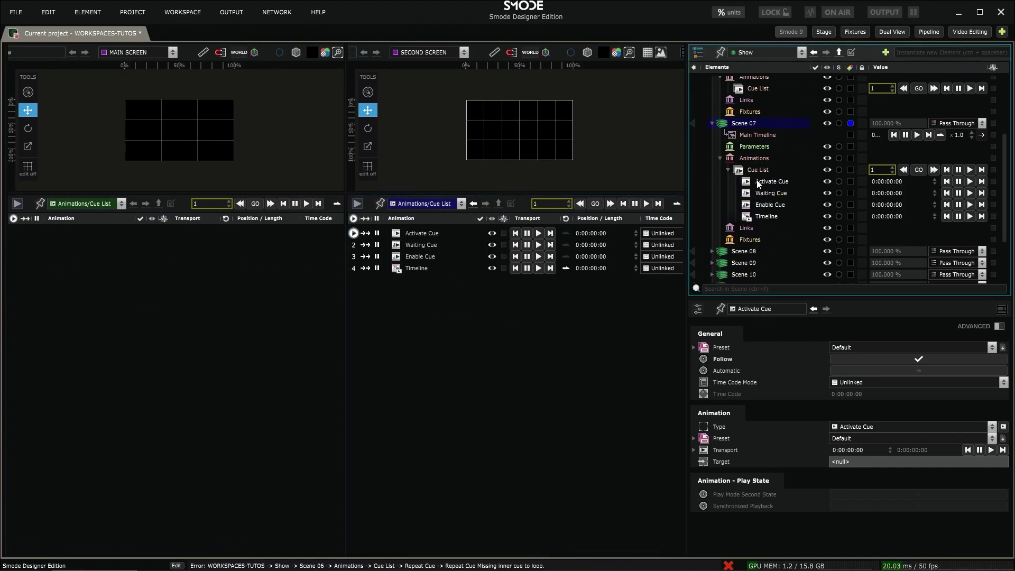
pyautogui.click(772, 205)
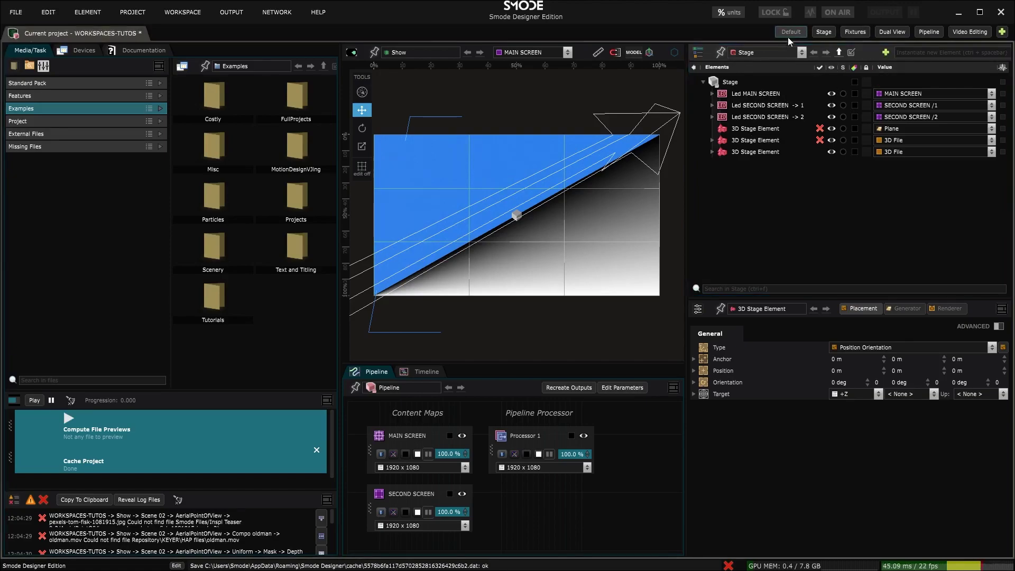
# Switch through the Stage, Fixtures and Dual View workspaces and return to Fixtures
pyautogui.click(824, 33)
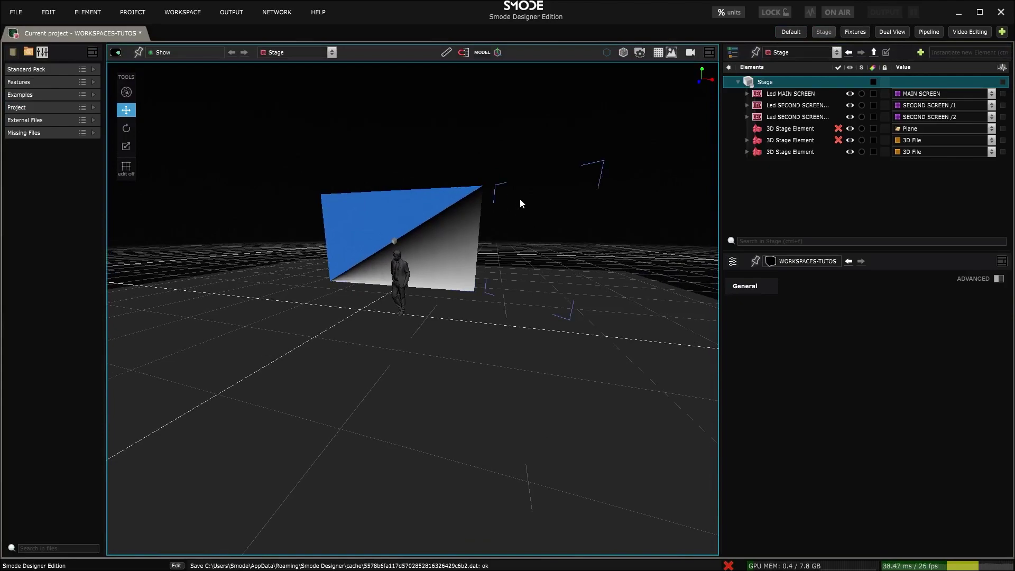
pyautogui.click(853, 32)
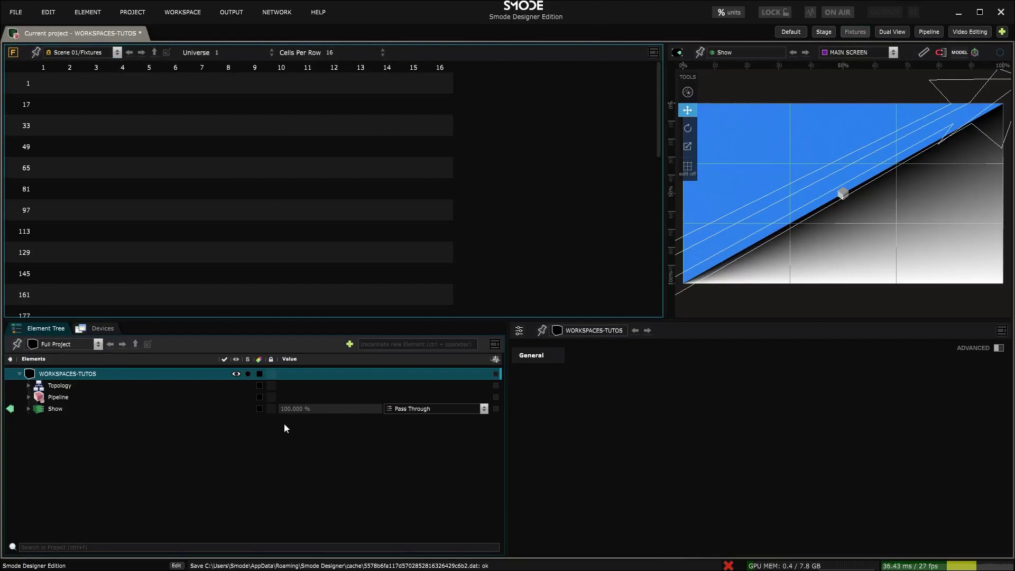
pyautogui.click(893, 32)
pyautogui.click(859, 33)
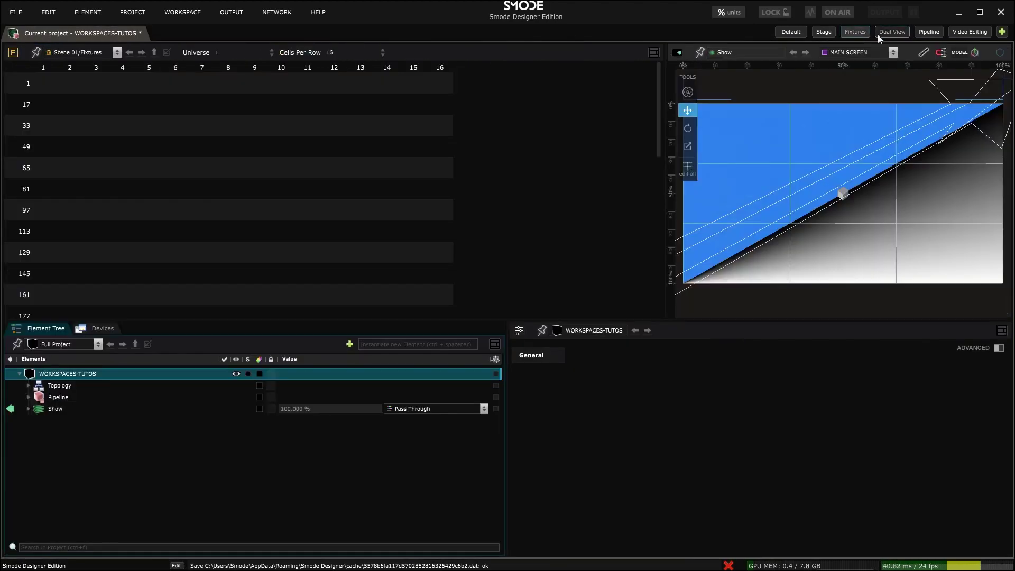
# Switch through the Pipeline, Dual View and Video Editing workspaces
pyautogui.click(928, 32)
pyautogui.click(899, 31)
pyautogui.click(985, 30)
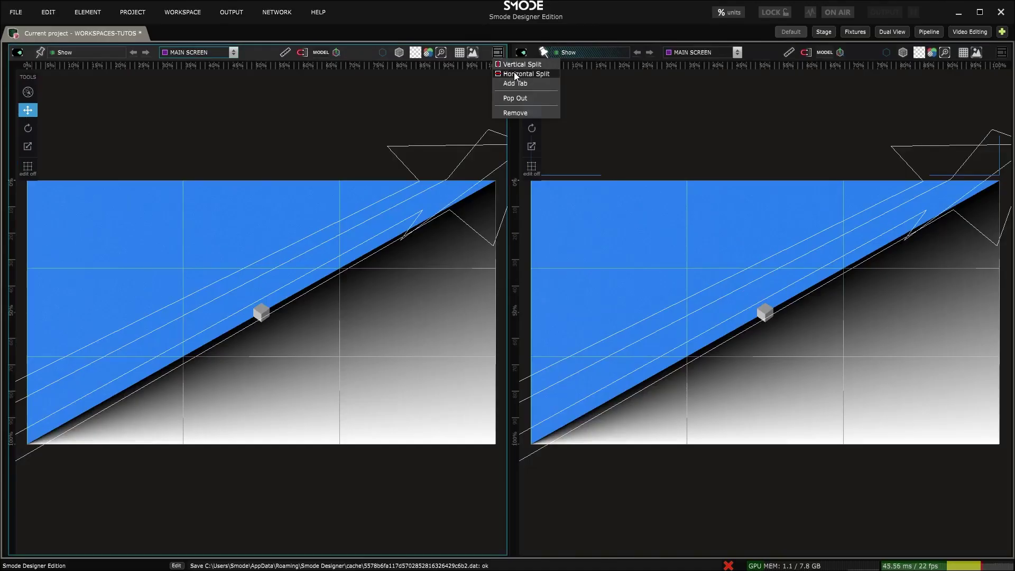
# In the Default workspace, split the first viewport into a two-by-two grid and change the remaining viewport to a Parameters pane
pyautogui.click(514, 74)
pyautogui.click(498, 52)
pyautogui.click(515, 62)
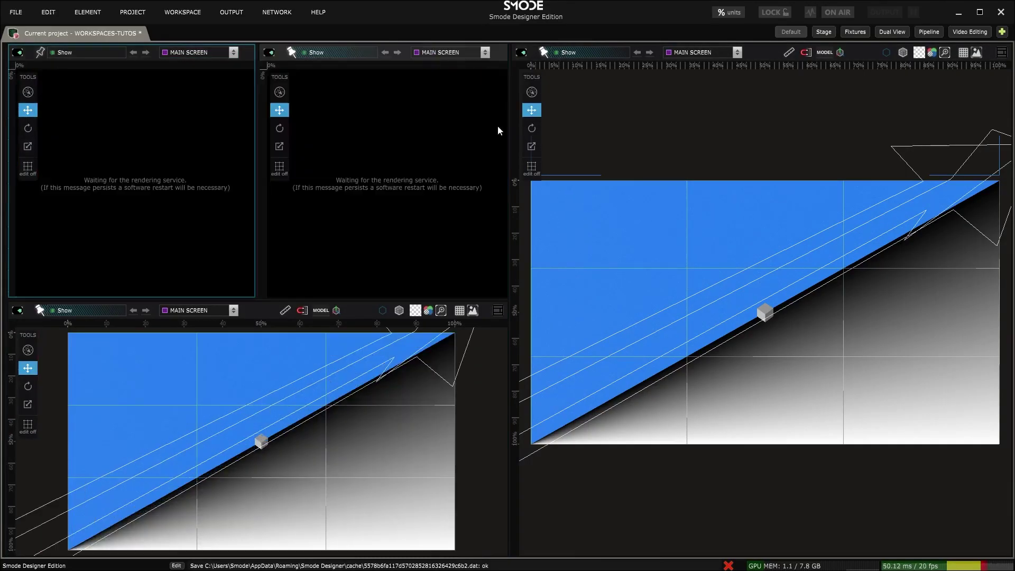
pyautogui.click(497, 310)
pyautogui.click(516, 319)
pyautogui.click(785, 53)
pyautogui.click(808, 102)
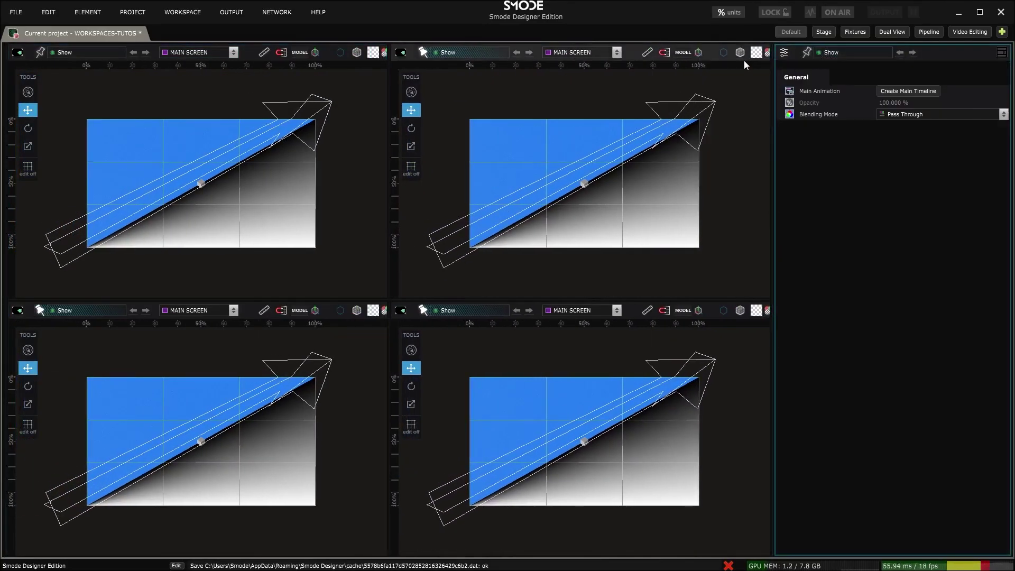
# Change the two viewports beside the Parameters pane to Element Tree panes
pyautogui.click(401, 53)
pyautogui.click(495, 90)
pyautogui.click(401, 310)
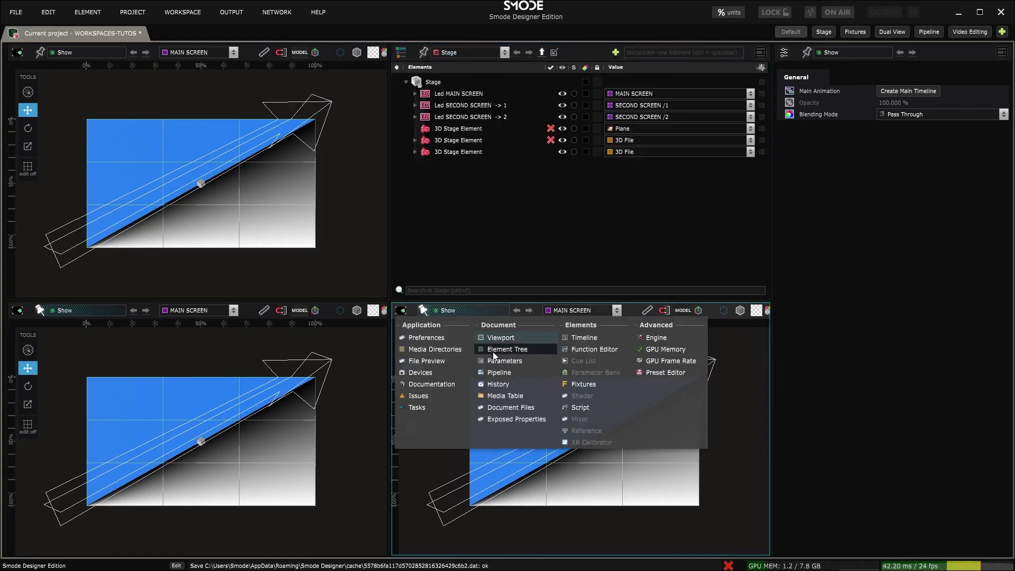
pyautogui.click(493, 351)
# Target the lower Element Tree at Show and the upper one at Stage, and pin the Stage tree
pyautogui.click(476, 310)
pyautogui.click(449, 347)
pyautogui.click(465, 52)
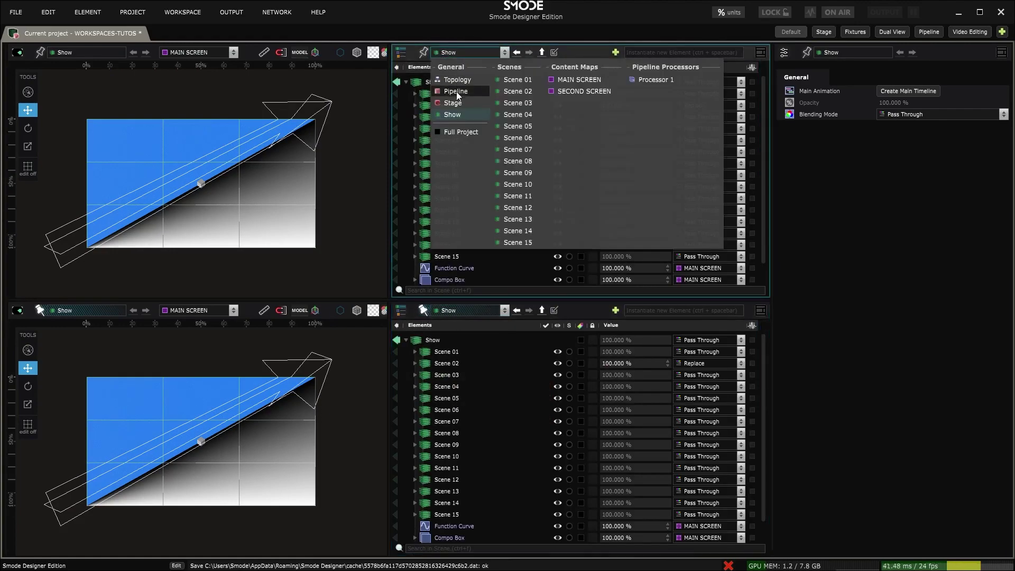
pyautogui.click(457, 102)
pyautogui.click(424, 52)
# Display the Stage in the upper viewport and widen both viewports beside the Element Trees
pyautogui.click(196, 53)
pyautogui.click(187, 79)
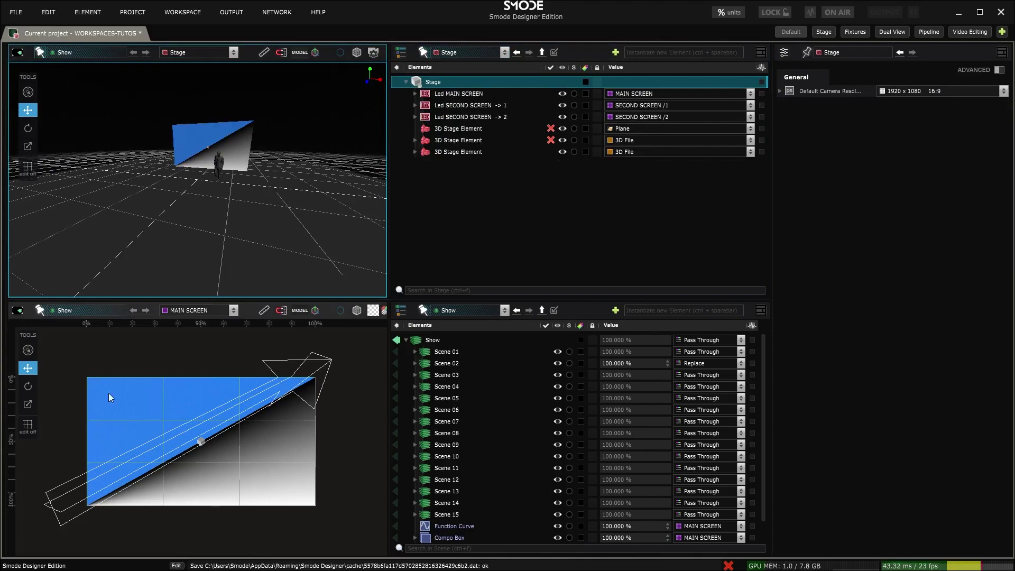
pyautogui.moveTo(389, 248); pyautogui.dragTo(480, 170)
pyautogui.moveTo(389, 433); pyautogui.dragTo(481, 434)
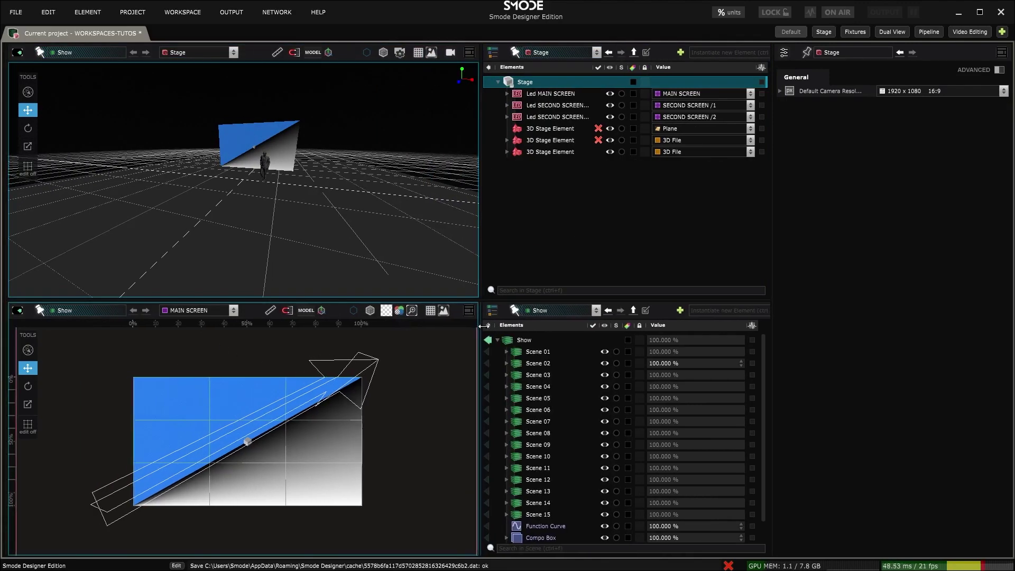
pyautogui.click(187, 438)
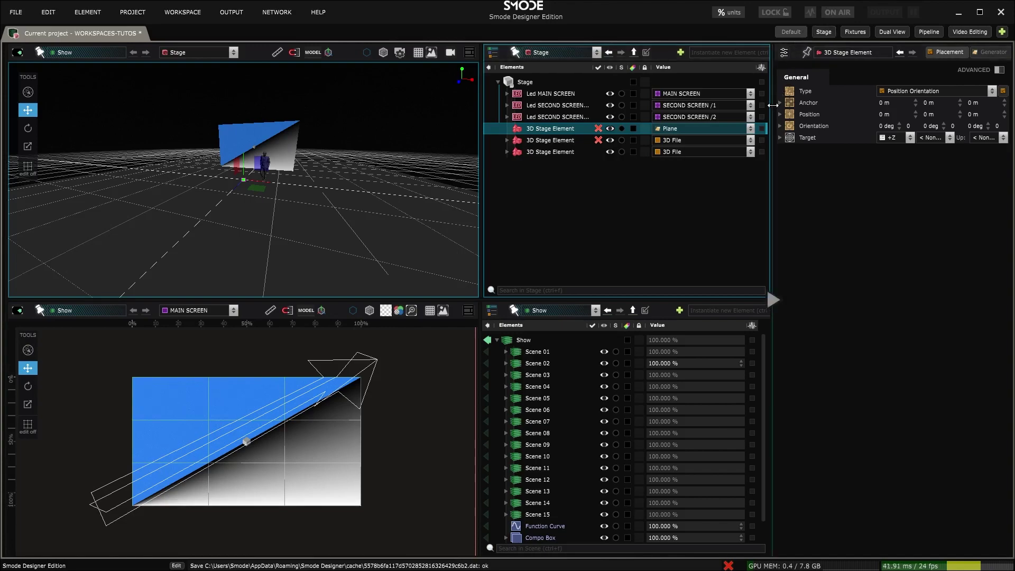
# Reset the Default workspace to its original layout
pyautogui.rightClick(790, 32)
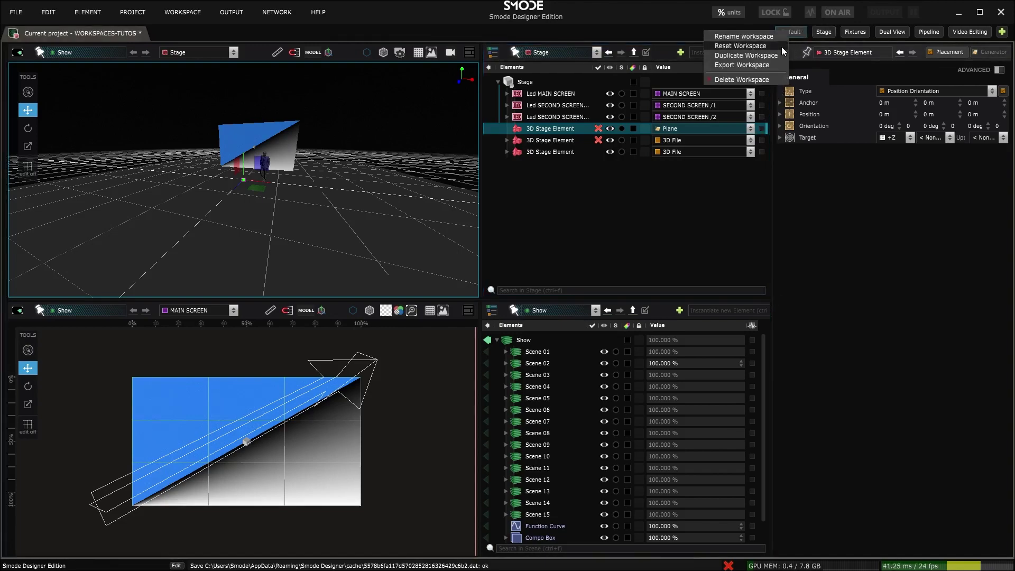
pyautogui.click(782, 46)
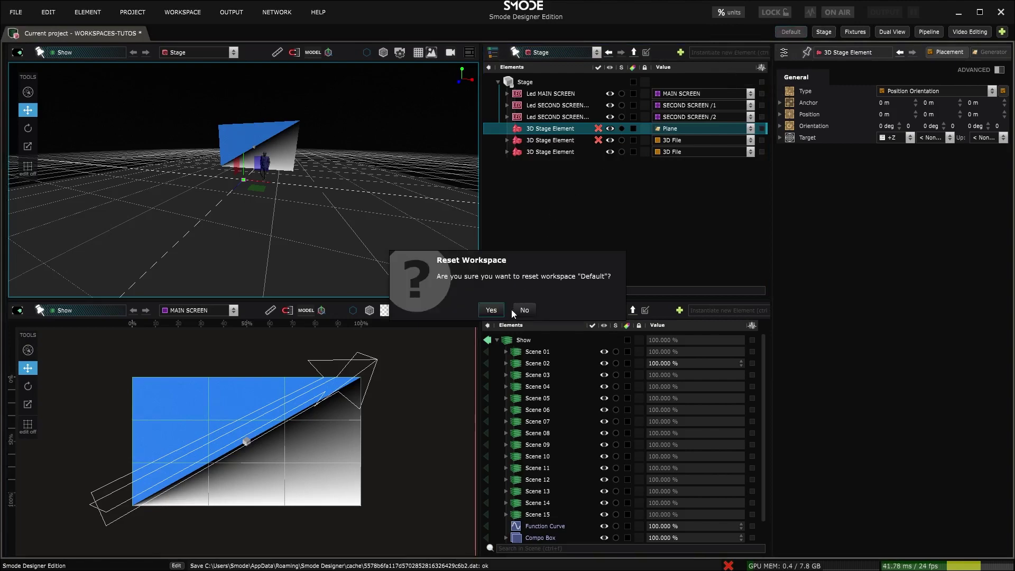
pyautogui.click(501, 310)
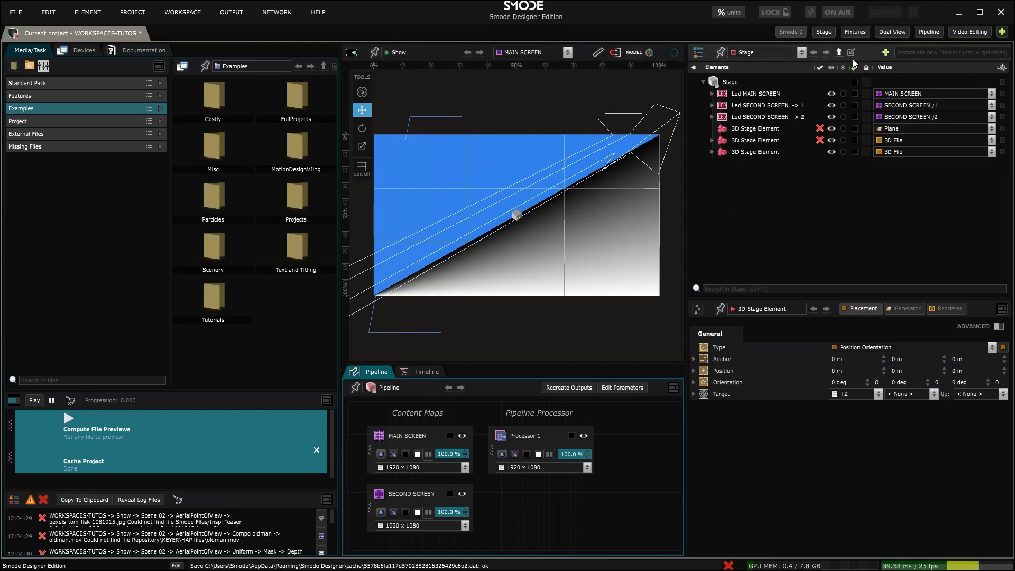
# Create a new workspace named MyWorkspace from the Stage preset
pyautogui.click(1001, 33)
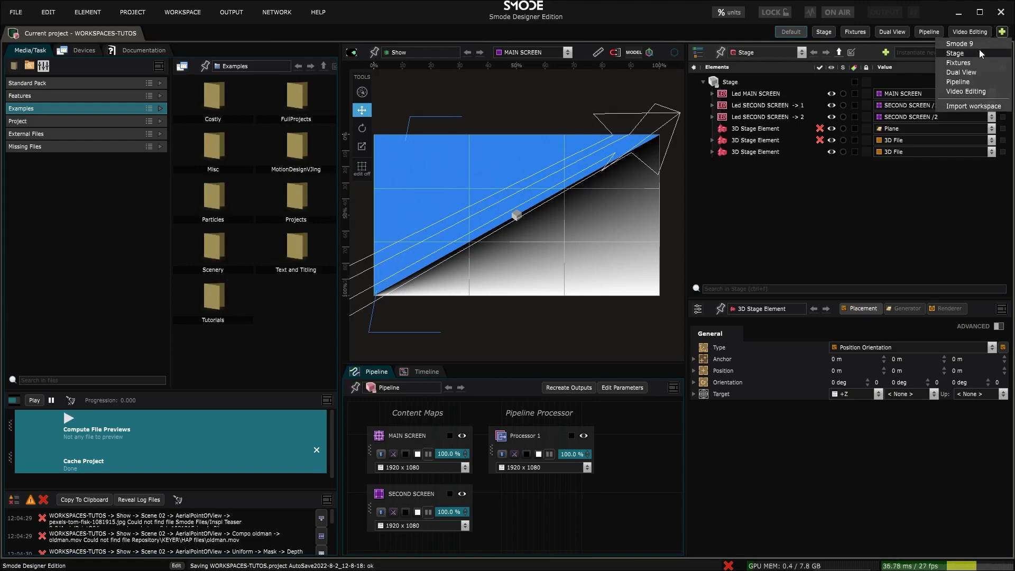
pyautogui.click(981, 51)
pyautogui.write('MyWorkspace')
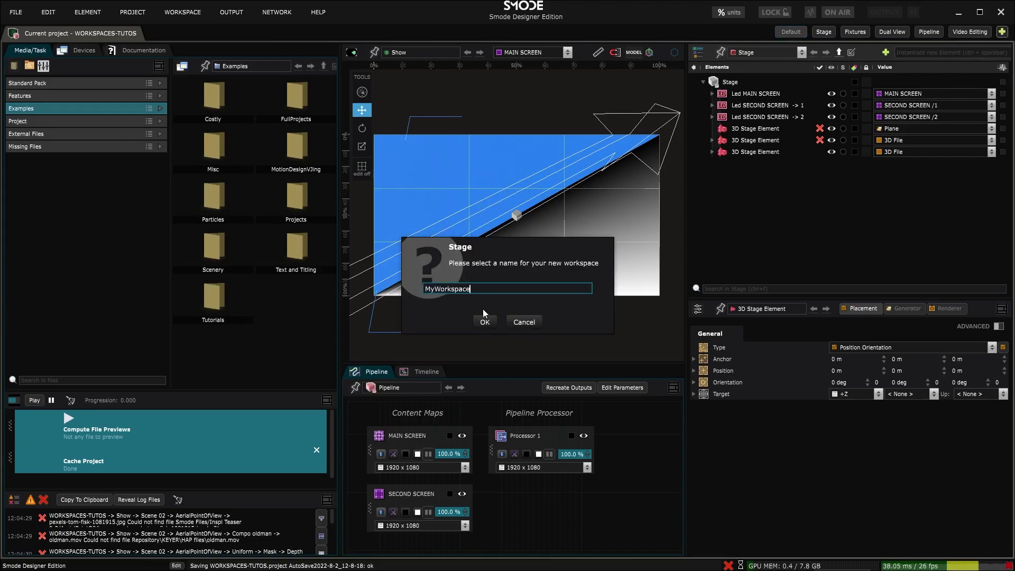
pyautogui.press('Return')
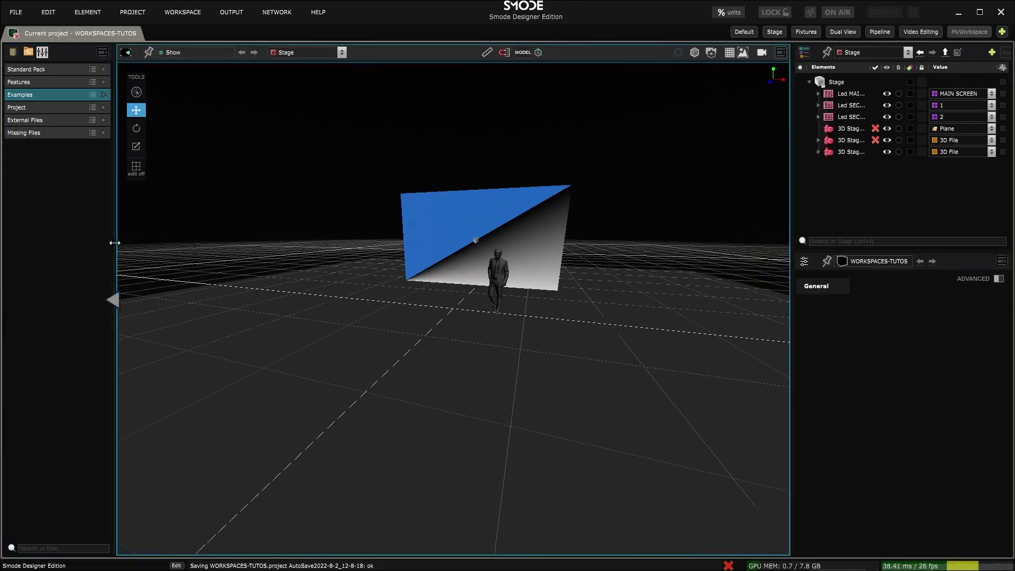
# Add a side-by-side viewport showing MAIN SCREEN and select Led SECOND SCREEN -> 2 in the Stage tree
pyautogui.click(782, 53)
pyautogui.click(602, 53)
pyautogui.click(623, 80)
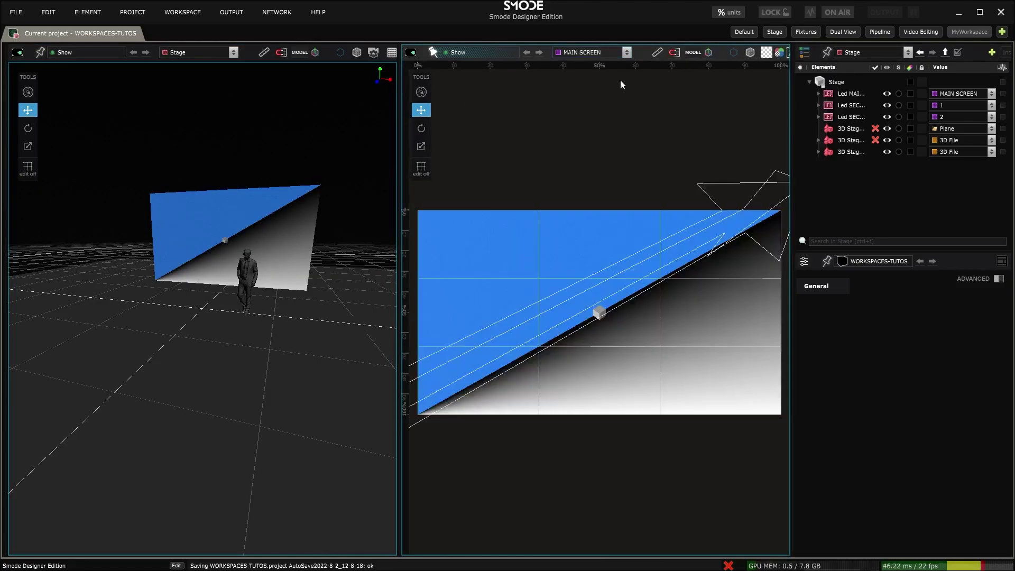
pyautogui.click(852, 117)
pyautogui.scroll(-3, 748, 53)
# Split the MAIN SCREEN viewport horizontally and turn the lower half into a smaller Pipeline pane
pyautogui.click(781, 53)
pyautogui.click(805, 74)
pyautogui.click(411, 310)
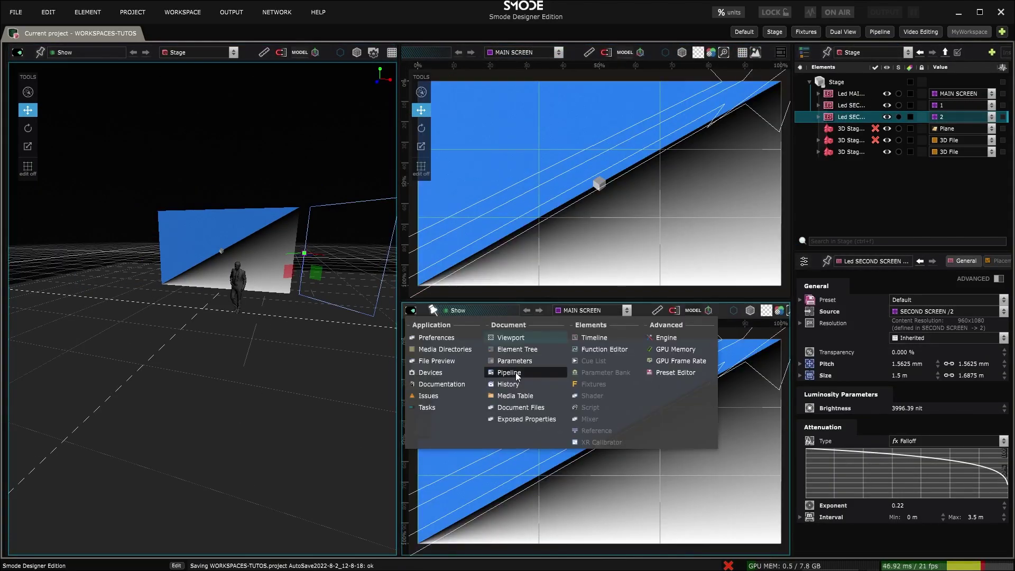
pyautogui.click(515, 373)
pyautogui.moveTo(537, 302); pyautogui.dragTo(536, 362)
pyautogui.scroll(-4, 532, 259)
pyautogui.scroll(-4, 296, 292)
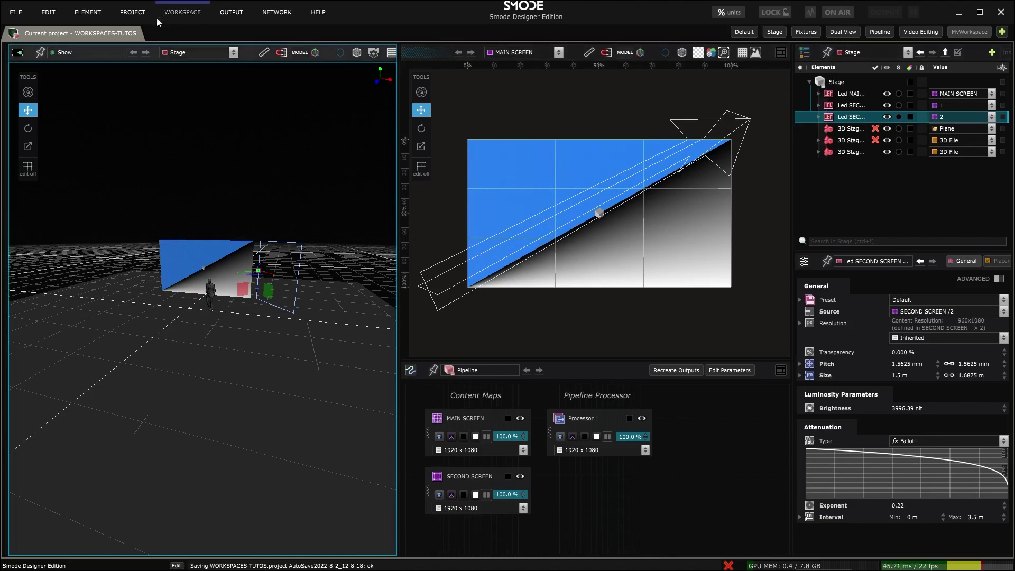
# Leave the current project and open the recent Led Panel Layers project
pyautogui.click(183, 11)
pyautogui.click(190, 61)
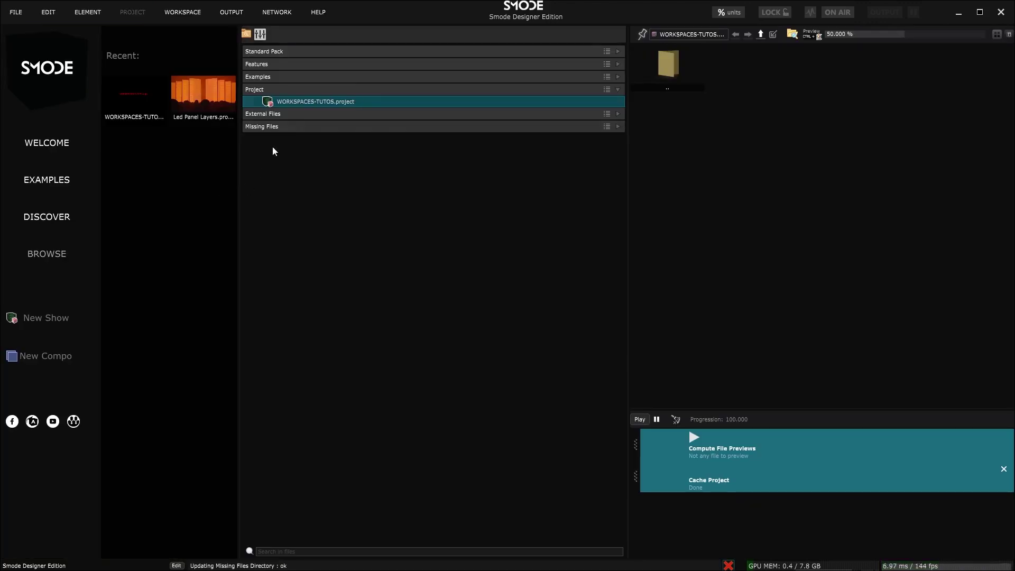
pyautogui.click(212, 94)
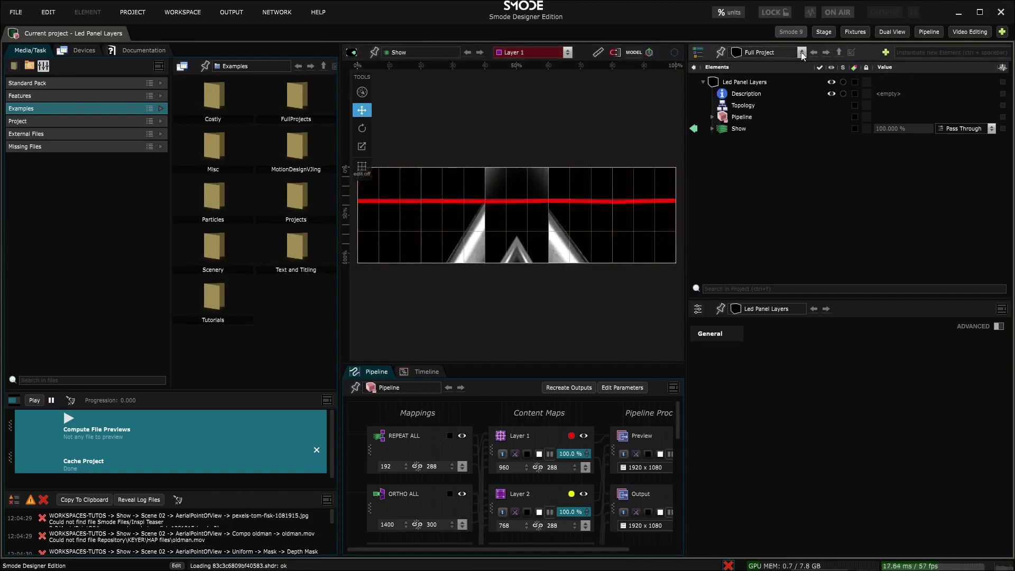
# Close the Led Panel Layers project and reopen WORKSPACES-TUTOS.project
pyautogui.click(116, 36)
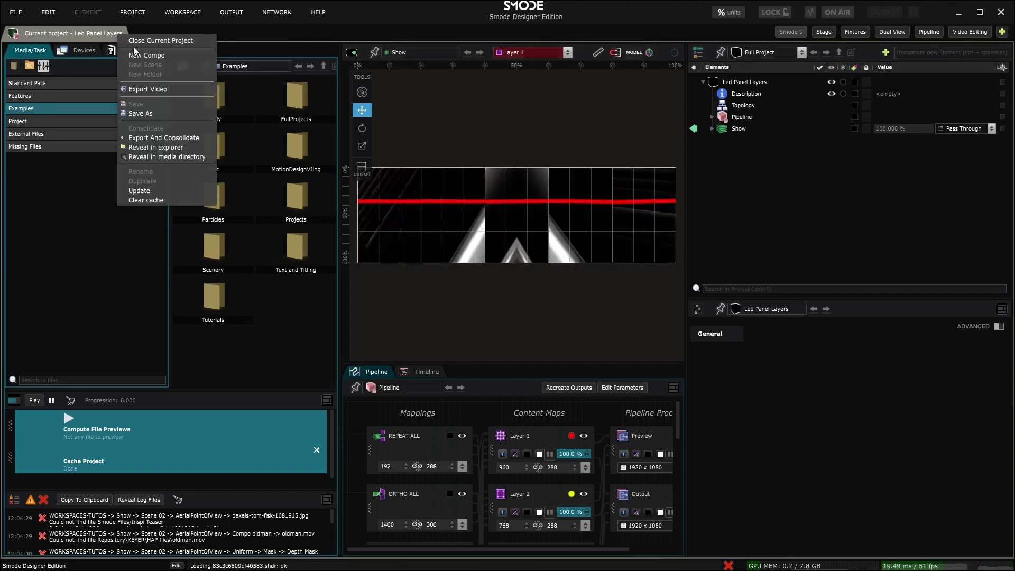
pyautogui.click(137, 40)
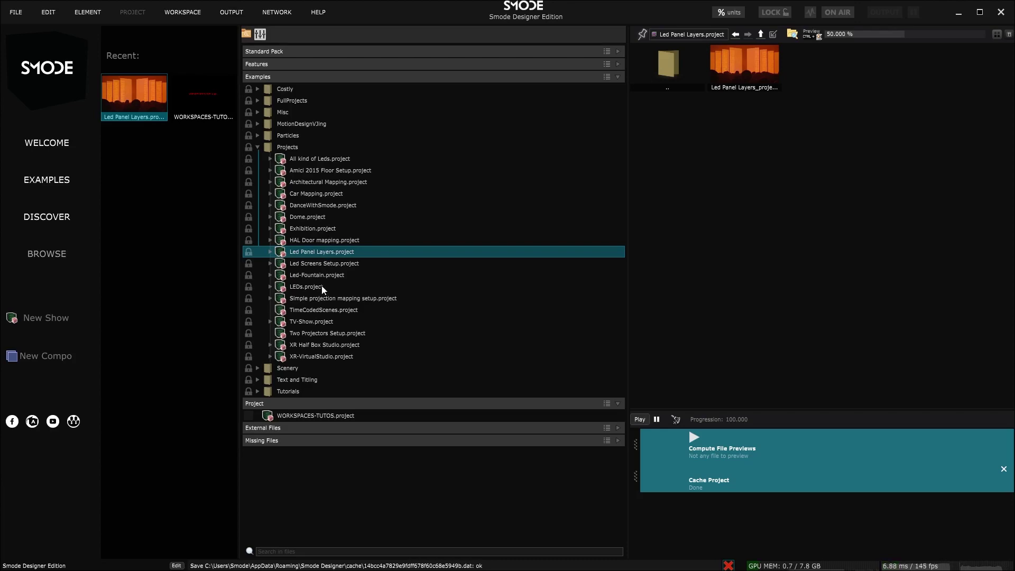
pyautogui.click(299, 416)
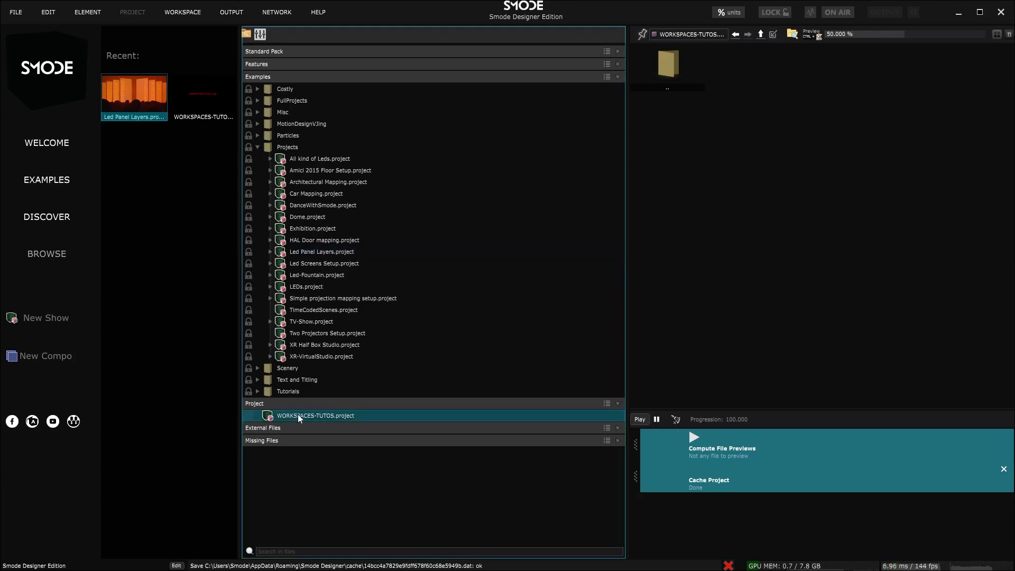
pyautogui.doubleClick(271, 414)
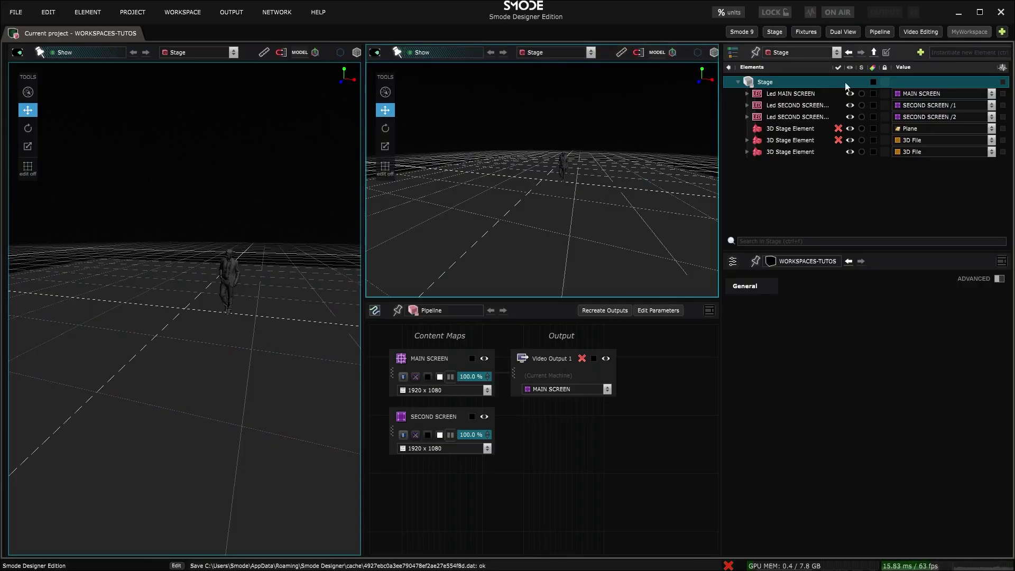
# Export the MyWorkspace layout as a workspace file named myWorkspace in the Project folder
pyautogui.rightClick(963, 29)
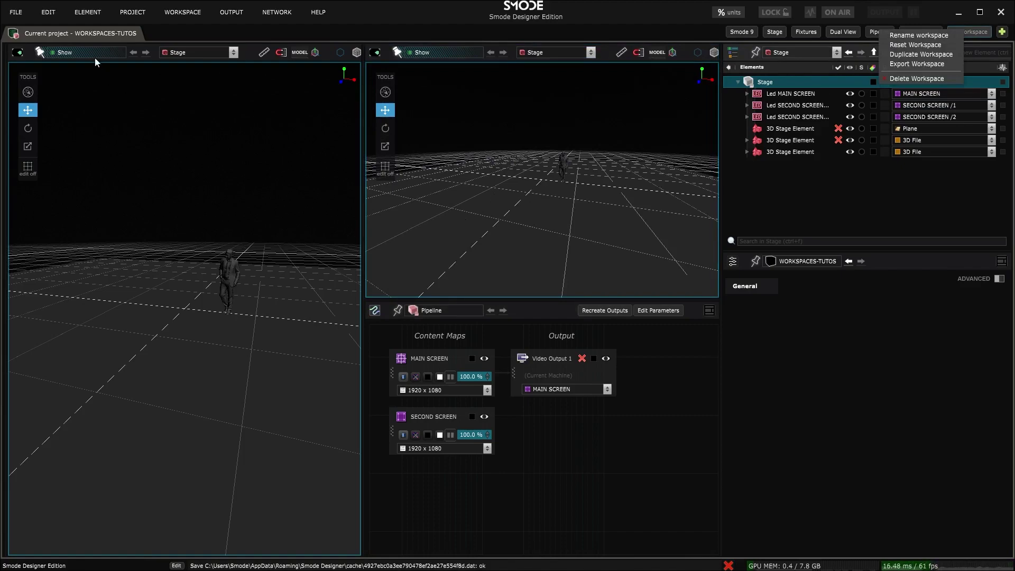
pyautogui.click(166, 14)
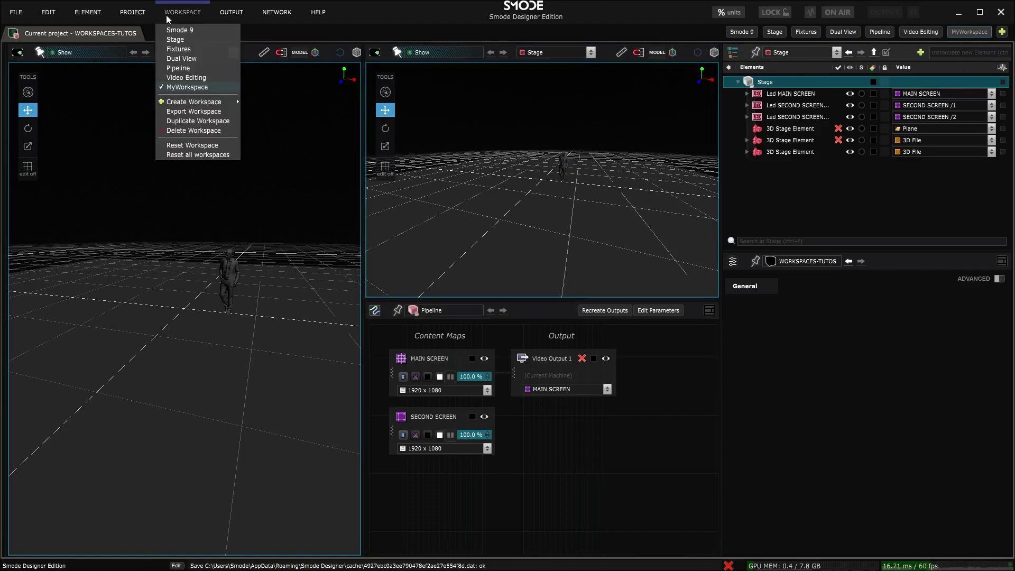
pyautogui.click(193, 112)
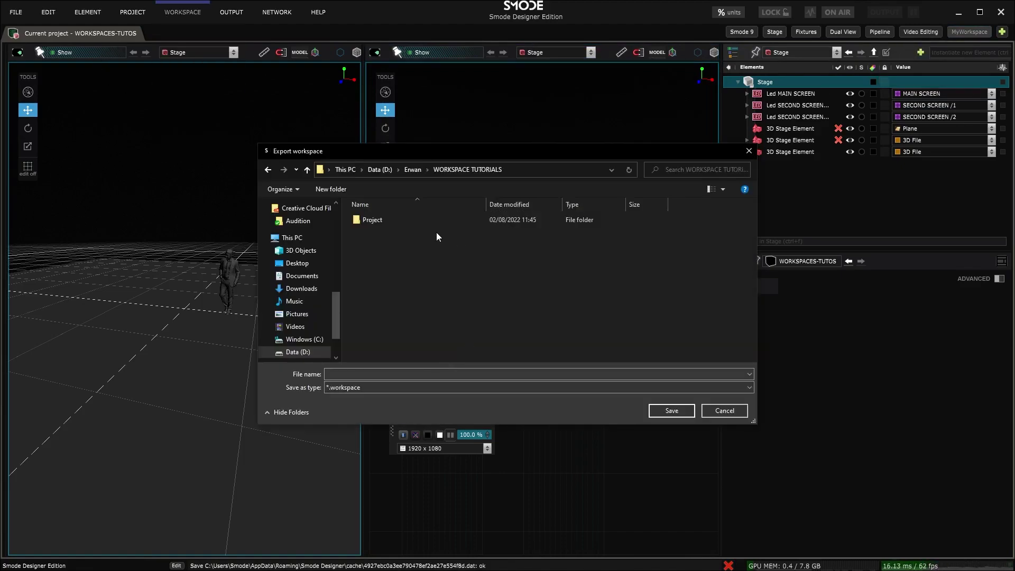
pyautogui.doubleClick(407, 220)
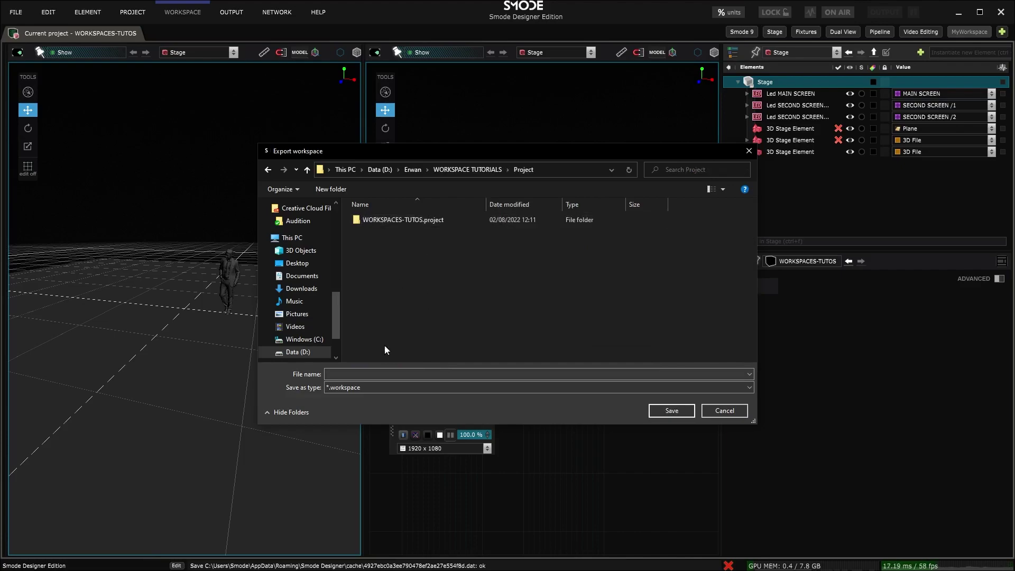
pyautogui.click(441, 374)
pyautogui.write('myWorkspace')
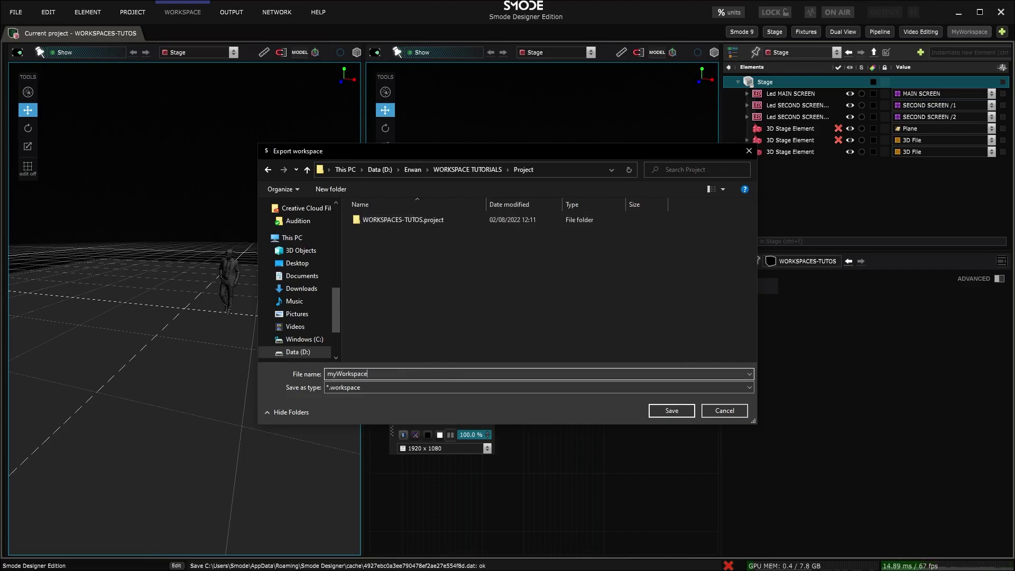
pyautogui.press('Return')
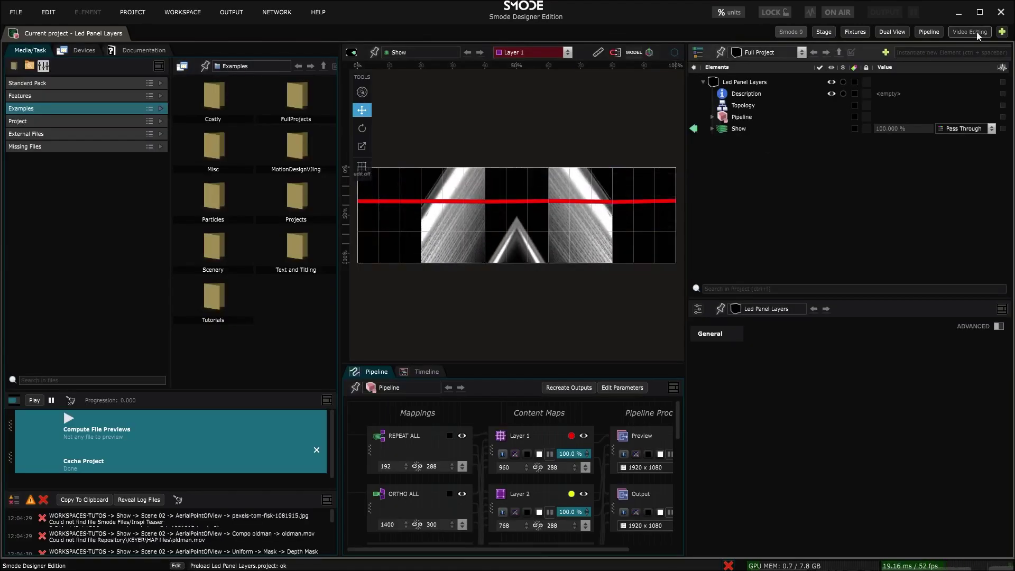
# Import myWorkspace.workspace from the Project folder into the Led Panel Layers project
pyautogui.click(1002, 33)
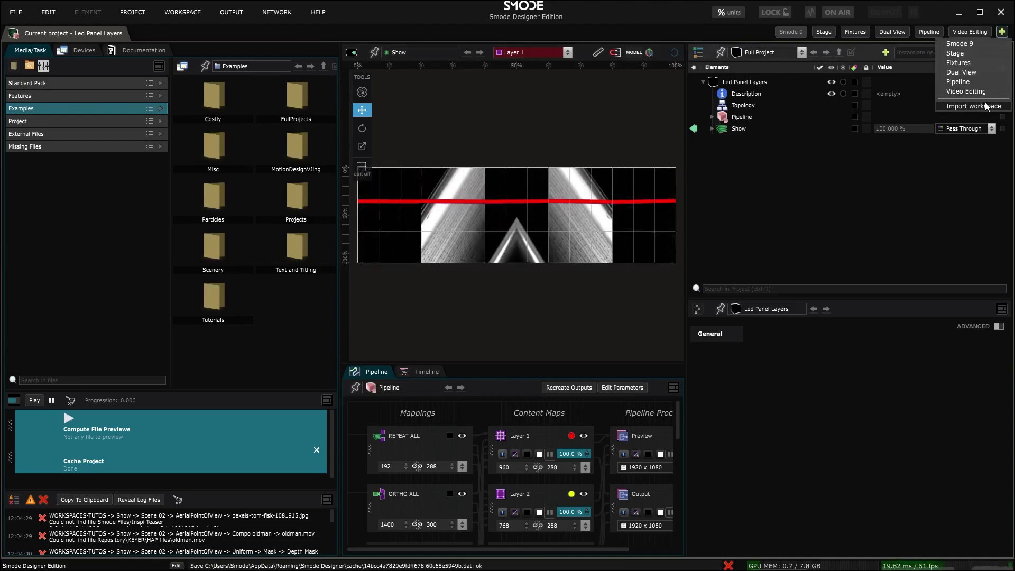
pyautogui.click(985, 106)
pyautogui.doubleClick(388, 218)
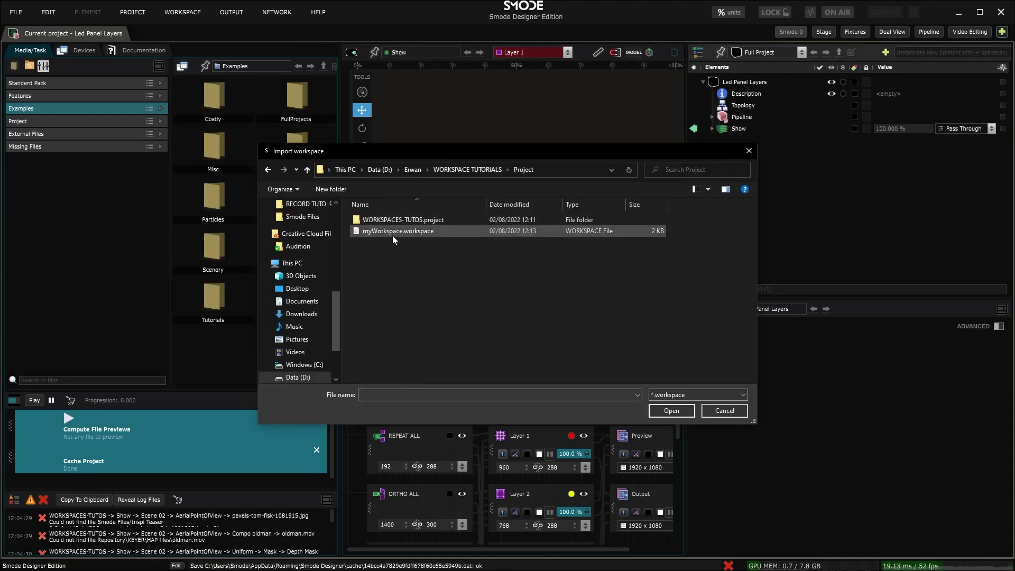